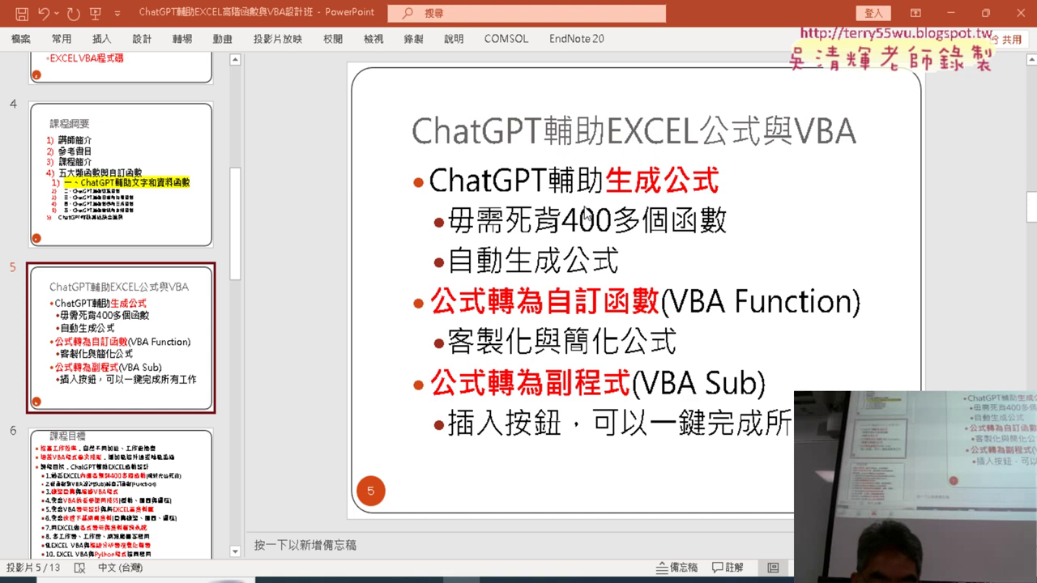
# Highlight 生成公式, 自訂函數 and 轉為副程式 on slide 5, then minimize PowerPoint to reveal Chrome.
pyautogui.moveTo(609, 181); pyautogui.dragTo(716, 188)
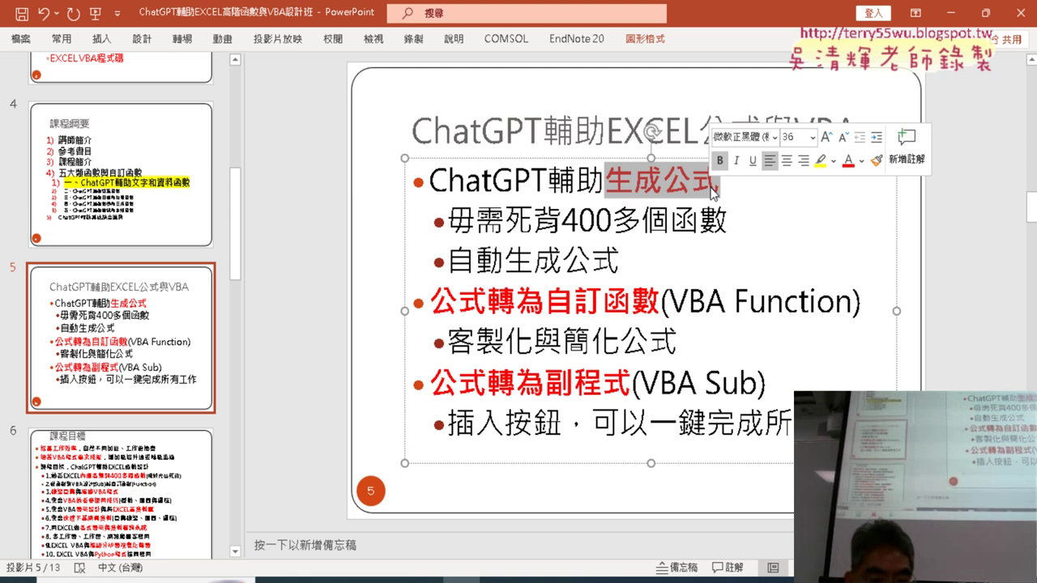
pyautogui.moveTo(543, 301); pyautogui.dragTo(661, 302)
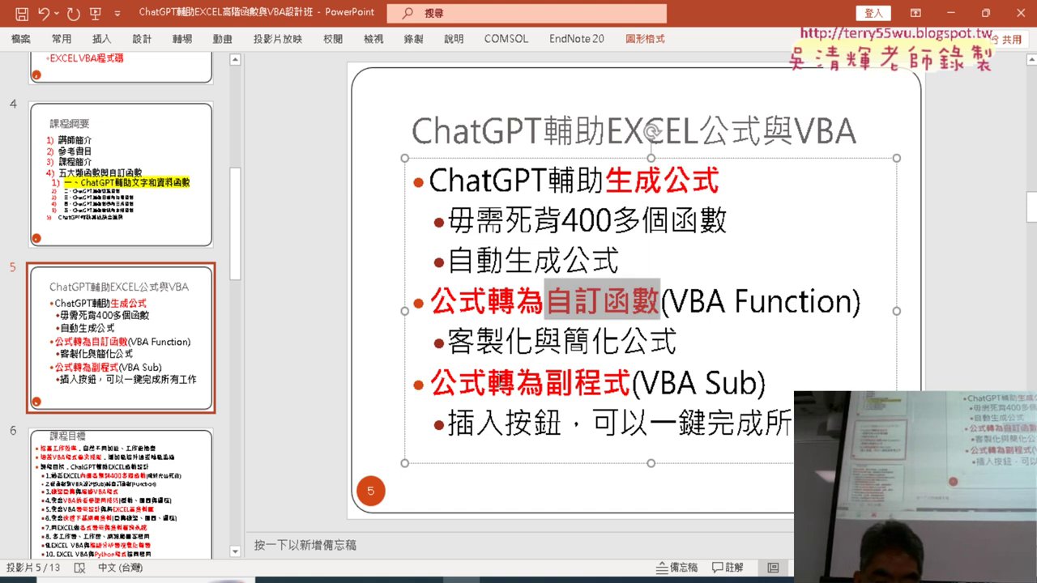
pyautogui.moveTo(487, 383); pyautogui.dragTo(630, 383)
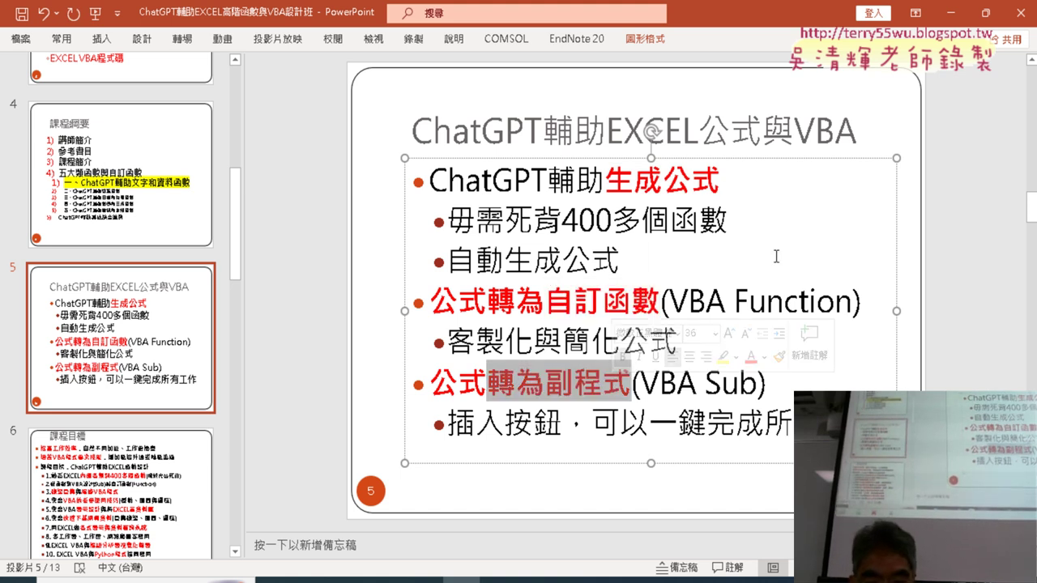
pyautogui.click(954, 15)
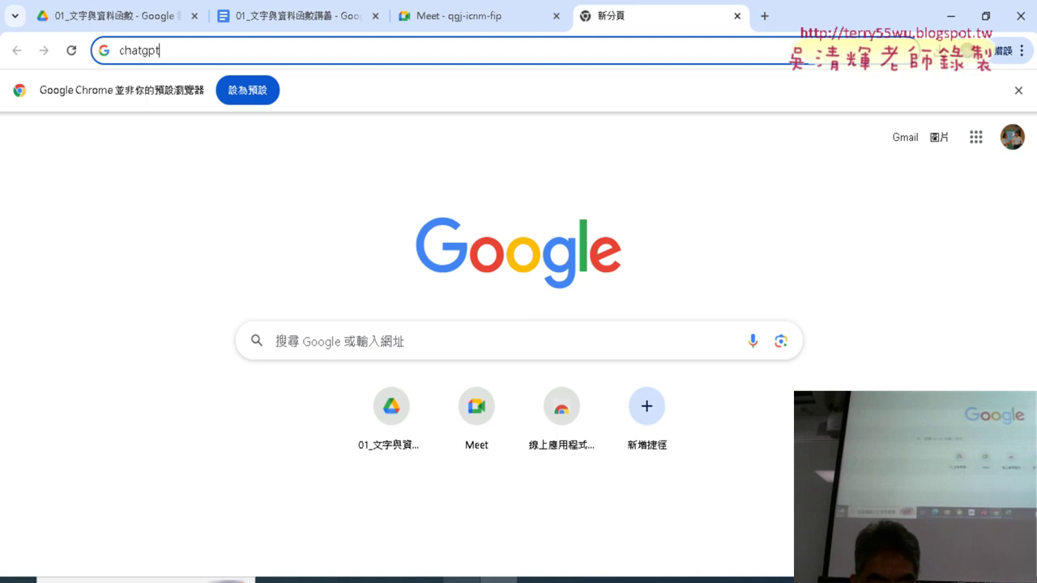
pyautogui.click(536, 580)
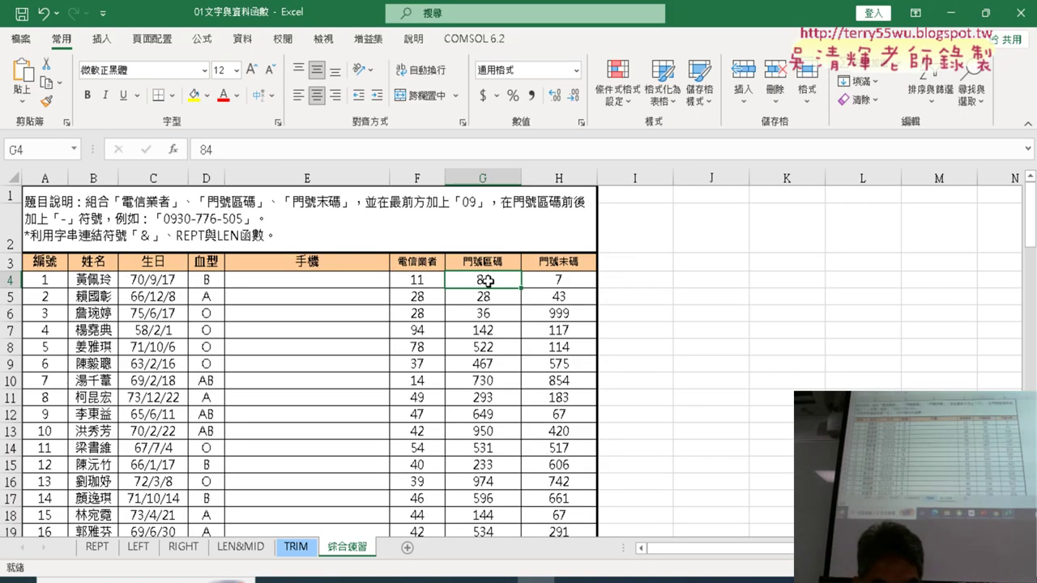
pyautogui.click(586, 282)
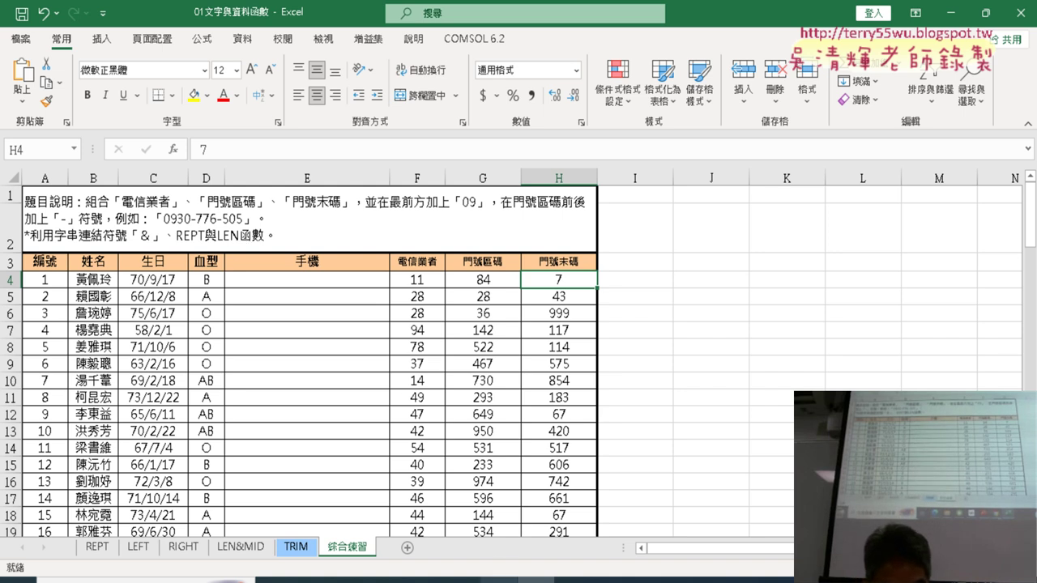
pyautogui.click(506, 499)
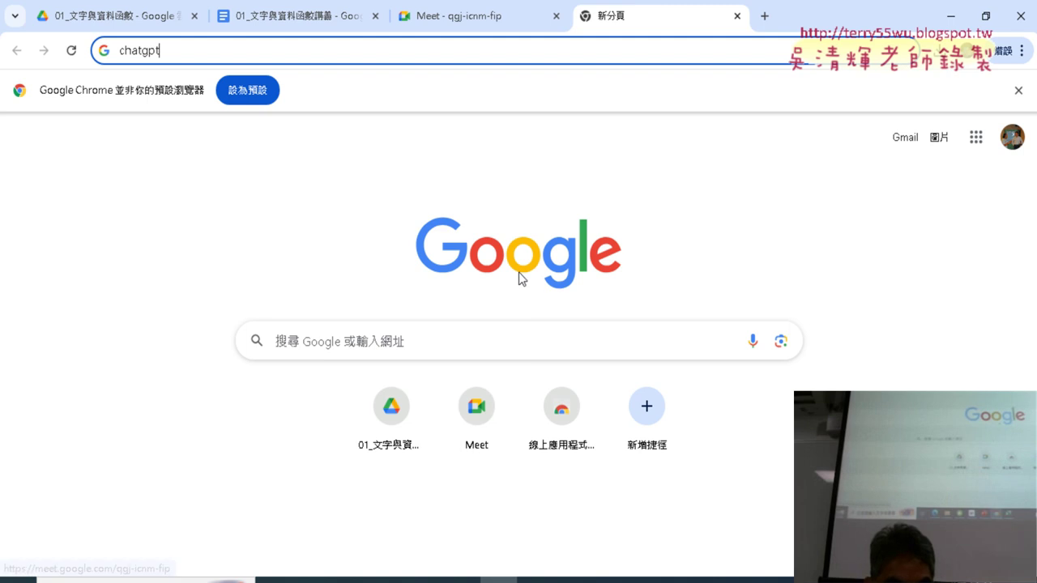
# Open the 01_文字與資料函數講義 handout from the Google Drive folder in Google Docs.
pyautogui.click(120, 20)
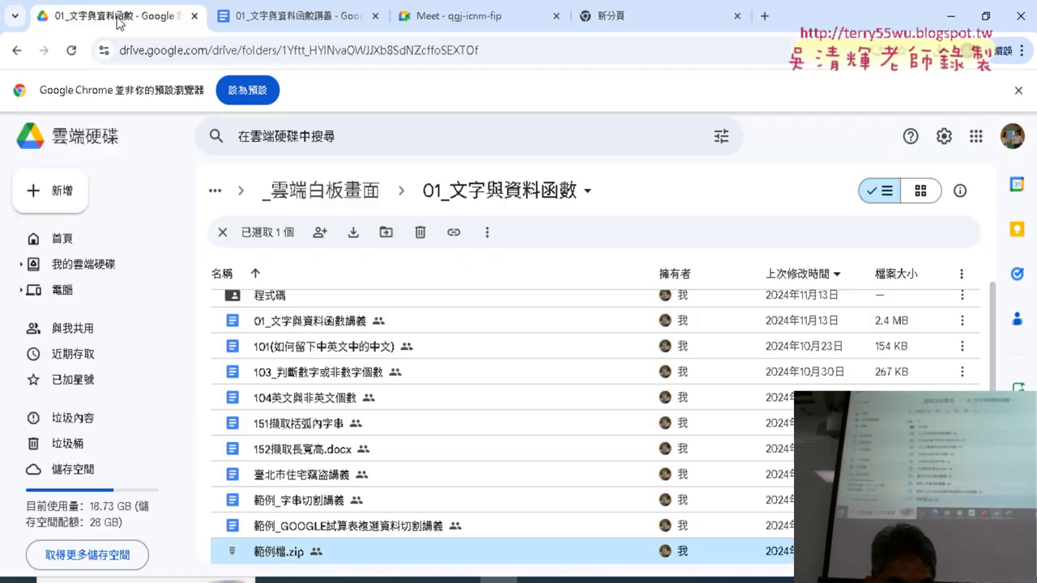
pyautogui.click(315, 333)
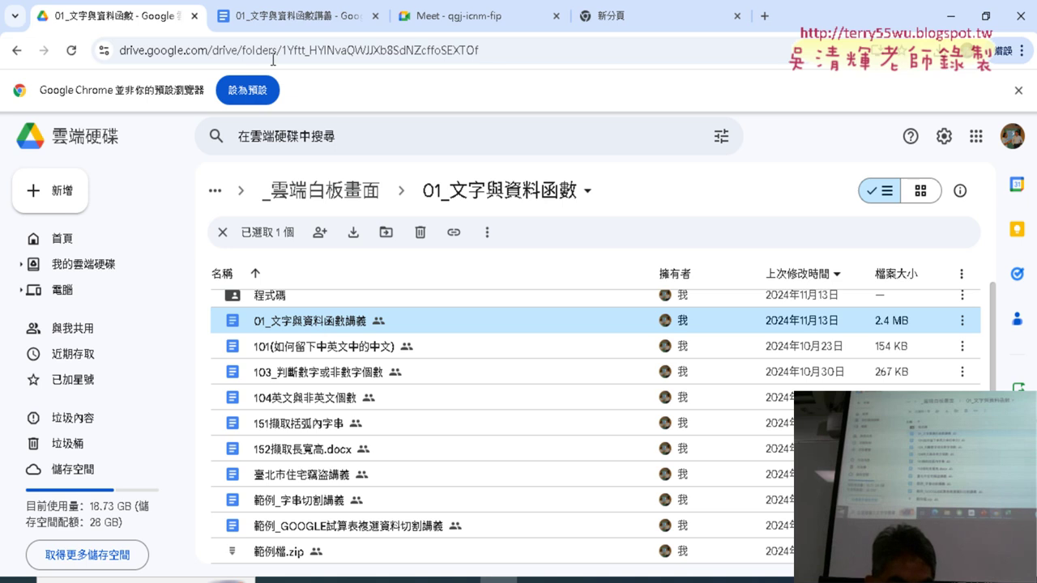
pyautogui.click(274, 16)
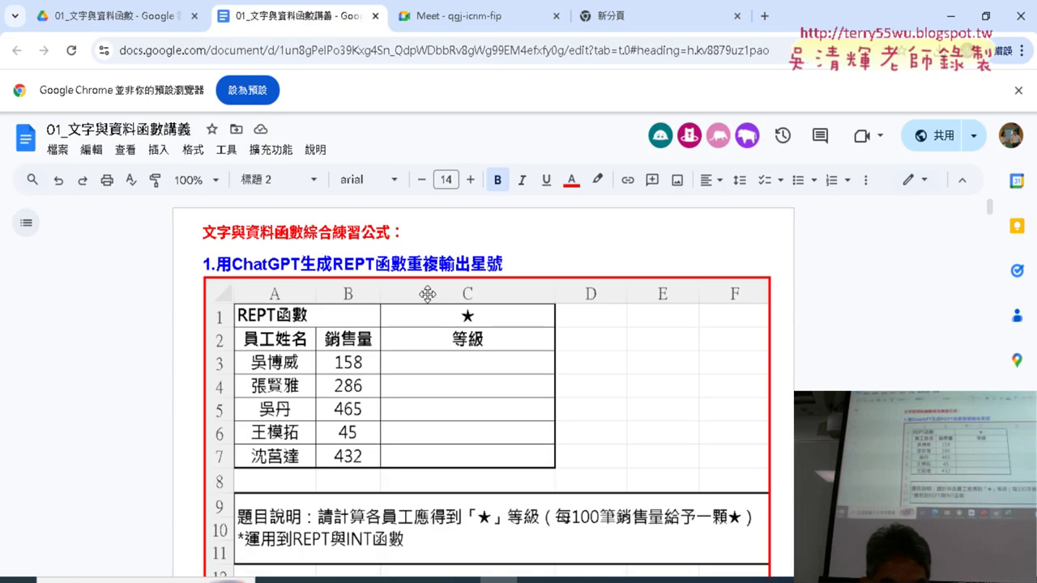
# Switch to the 01文字與資料函數 Excel workbook and show its REPT star-rating sheet.
pyautogui.scroll(-1, 425, 295)
pyautogui.scroll(1, 444, 405)
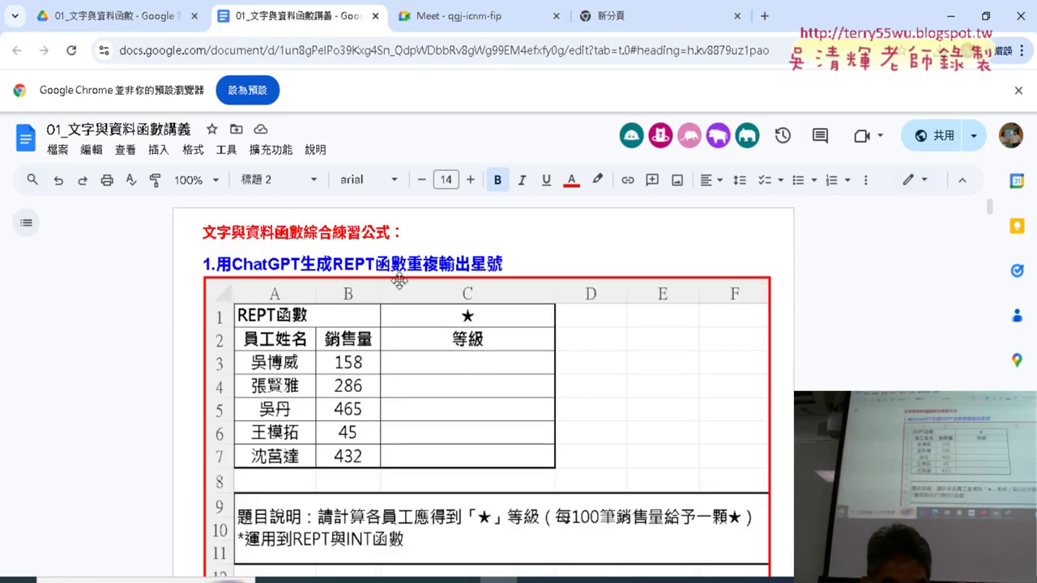
pyautogui.click(535, 578)
pyautogui.click(97, 547)
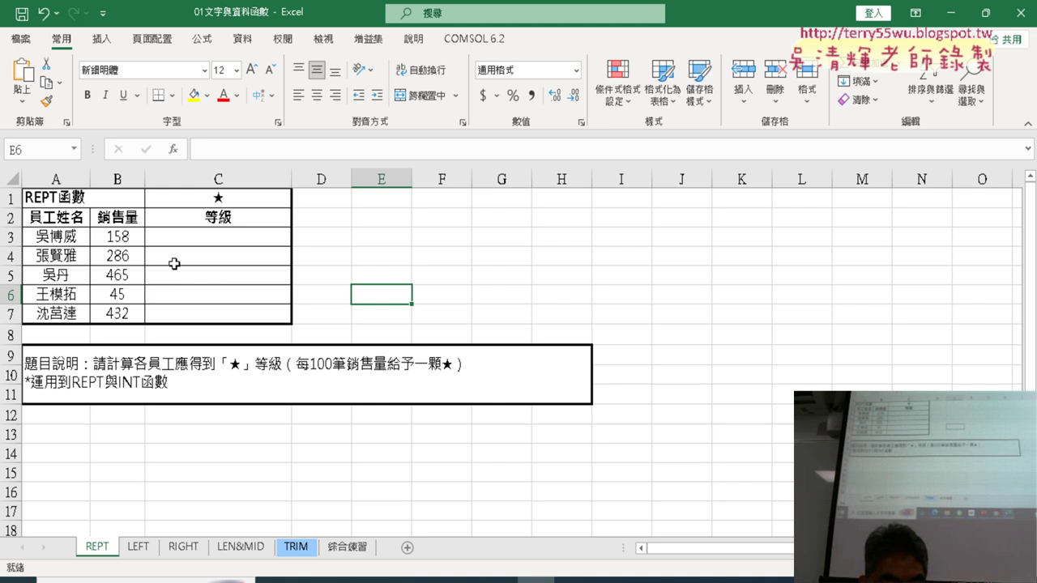
# Select the REPT star ratings in C3, C4 and C5, then the whole range C3:C7.
pyautogui.click(240, 234)
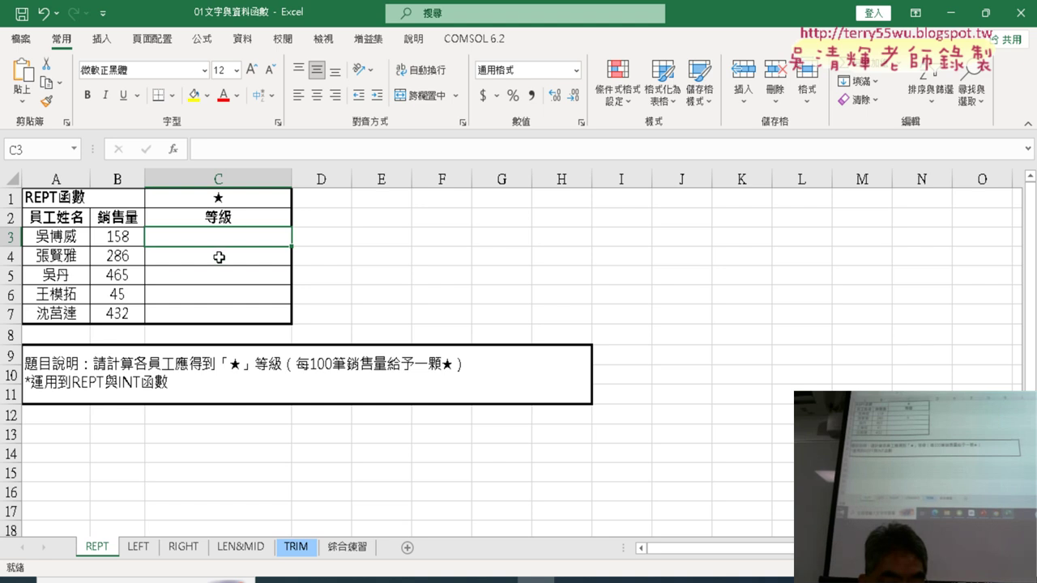
pyautogui.click(218, 257)
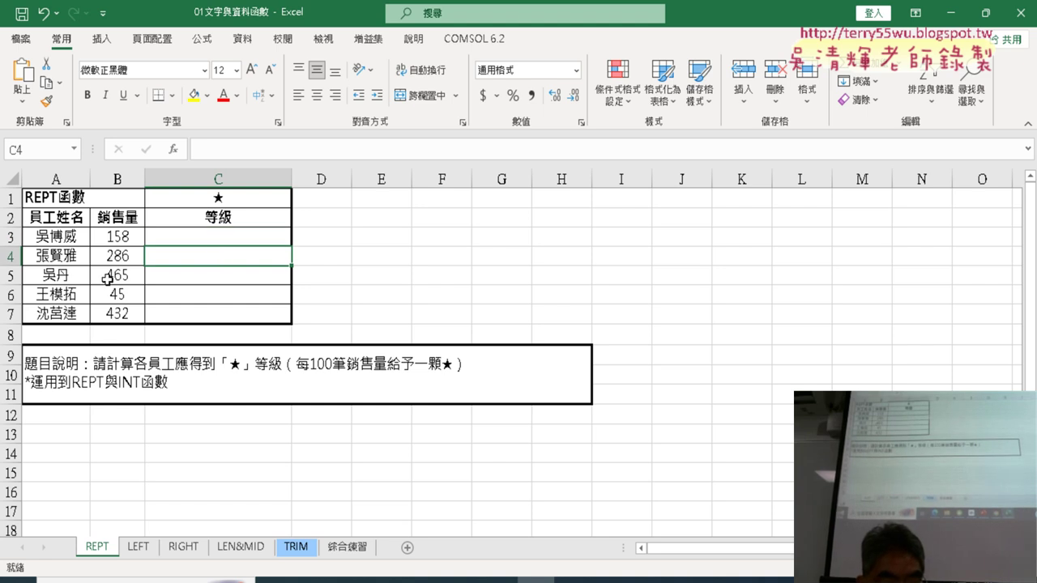
pyautogui.click(219, 276)
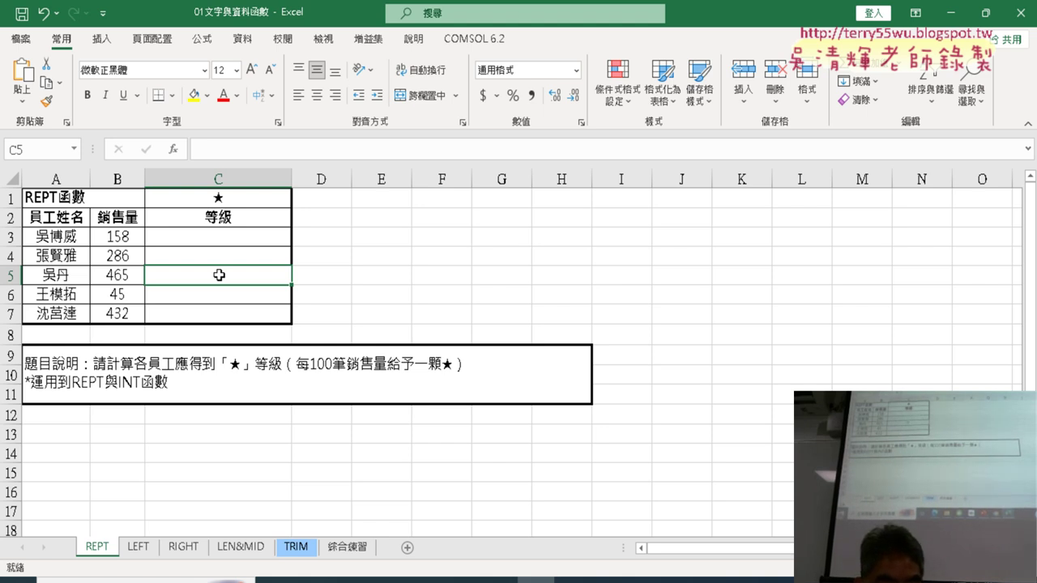
pyautogui.moveTo(236, 236); pyautogui.dragTo(235, 313)
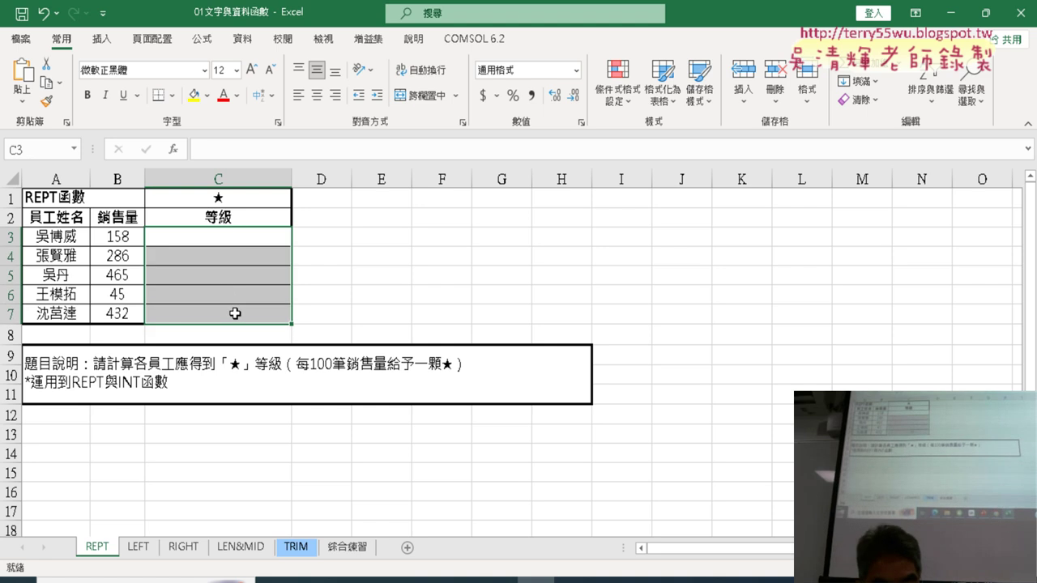
# Page through the LEFT, RIGHT, LEN&MID and TRIM sheets to 綜合練習 and select phone column E.
pyautogui.click(144, 549)
pyautogui.click(195, 548)
pyautogui.click(243, 549)
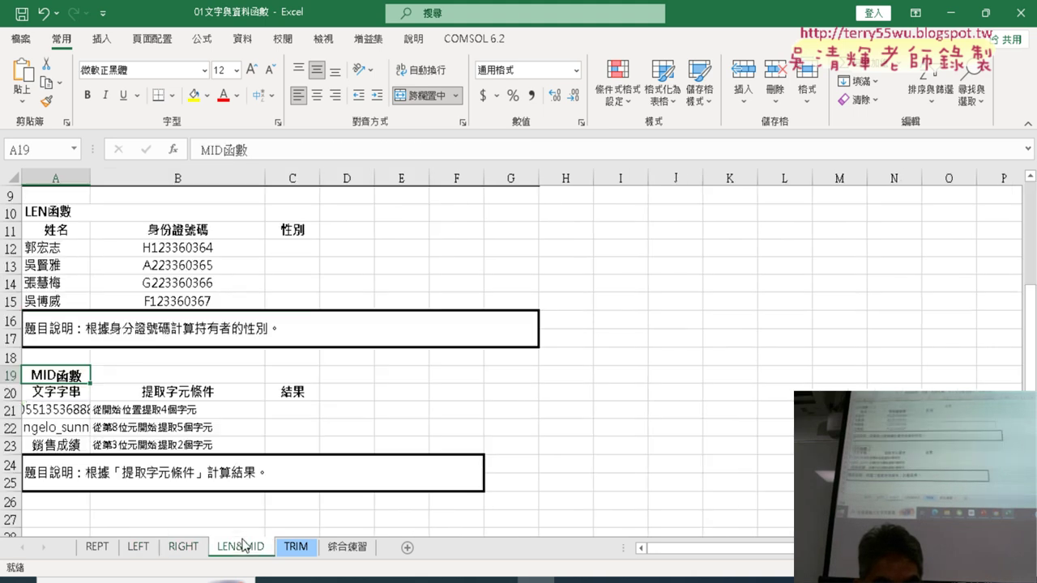
pyautogui.click(299, 550)
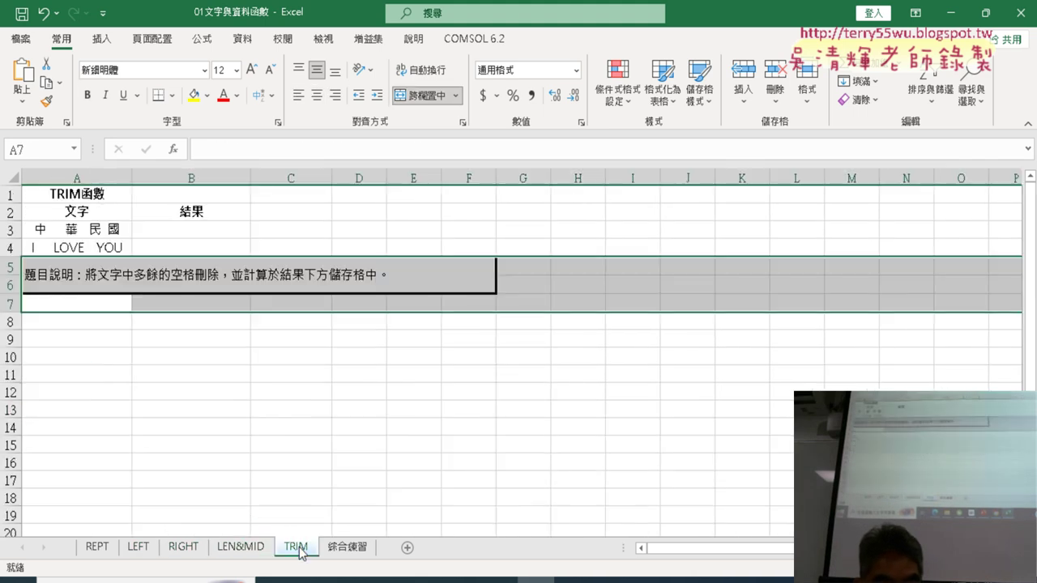
pyautogui.click(348, 548)
pyautogui.click(348, 173)
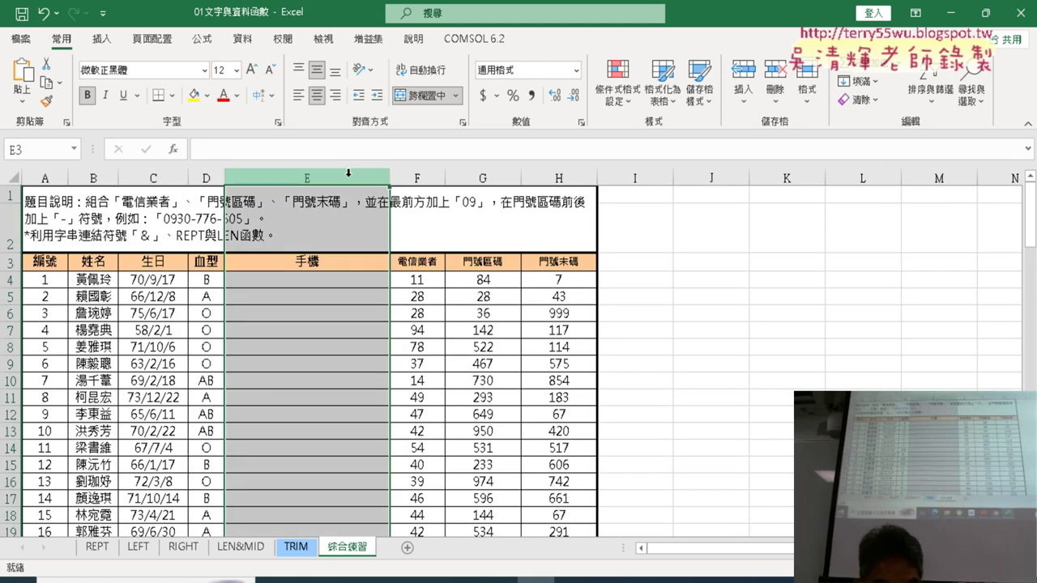
# Scroll the handout to page 3 and select the 綜合練習 Q heading asking for a REPT/LEN formula.
pyautogui.click(499, 581)
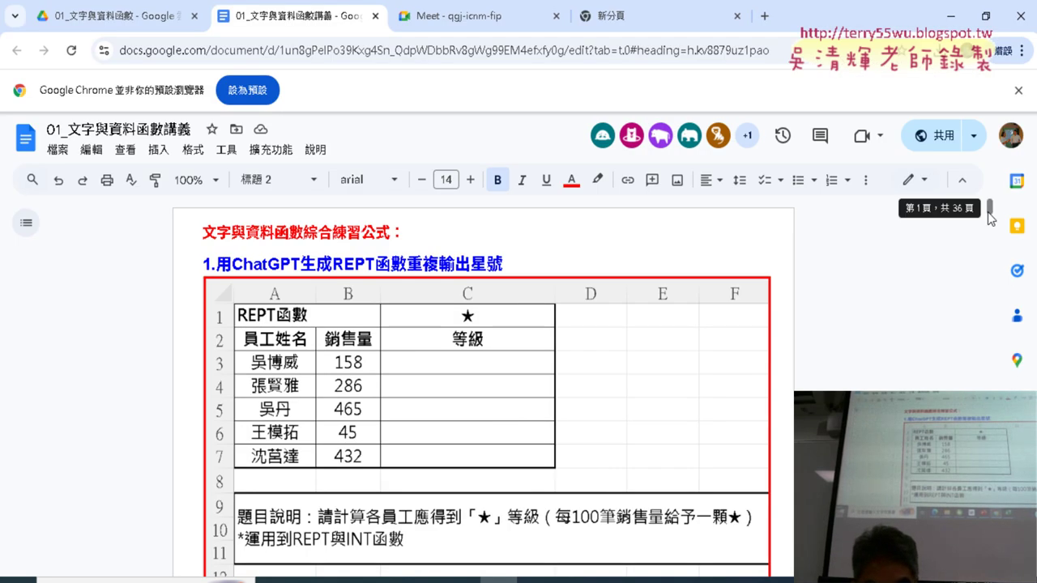
pyautogui.moveTo(989, 213); pyautogui.dragTo(985, 313)
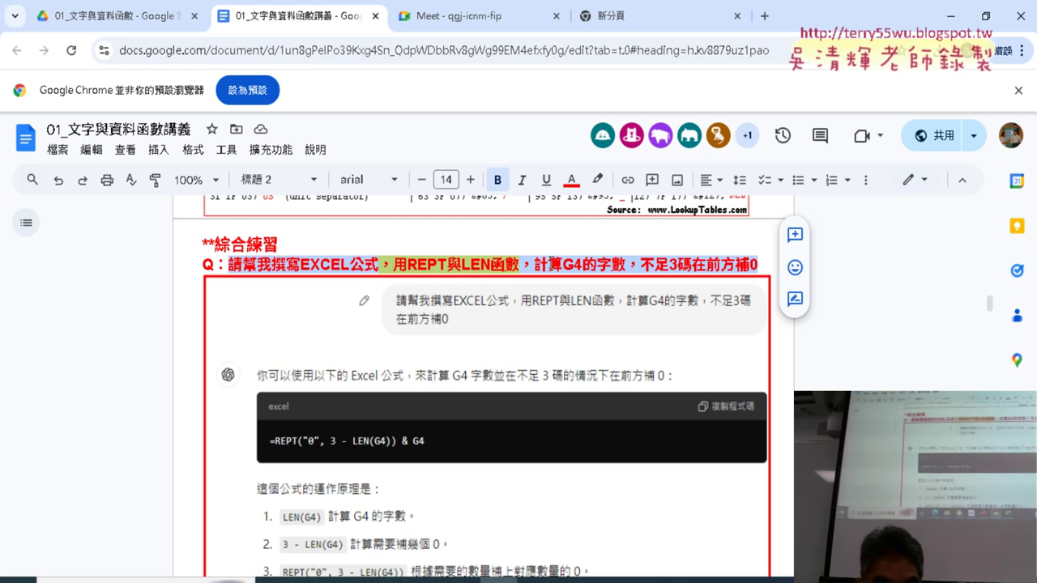
pyautogui.click(508, 268)
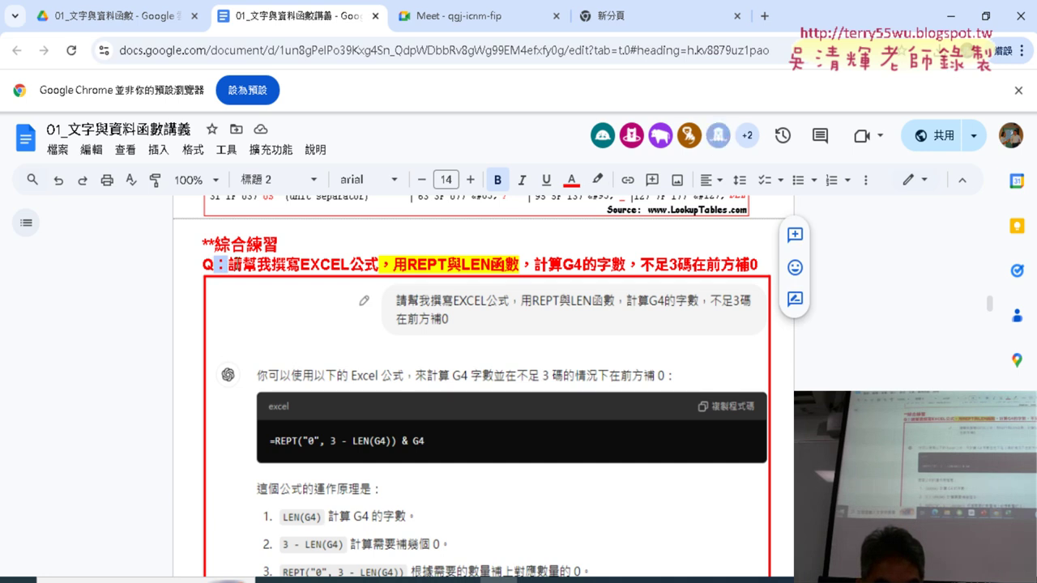
pyautogui.moveTo(229, 265); pyautogui.dragTo(754, 267)
pyautogui.hotkey('ctrl', 'c')
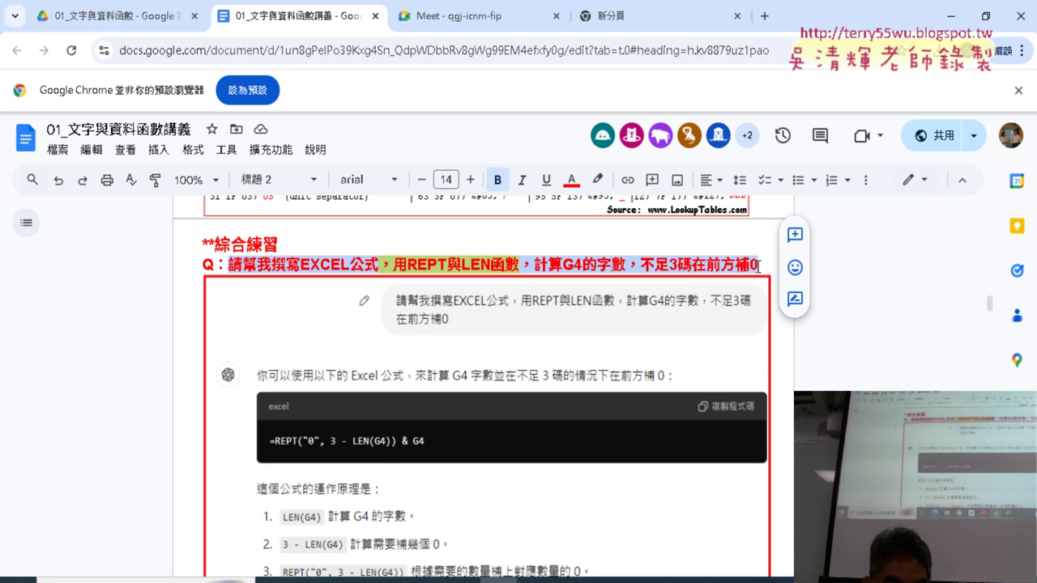
pyautogui.click(687, 21)
pyautogui.write('chatgpt')
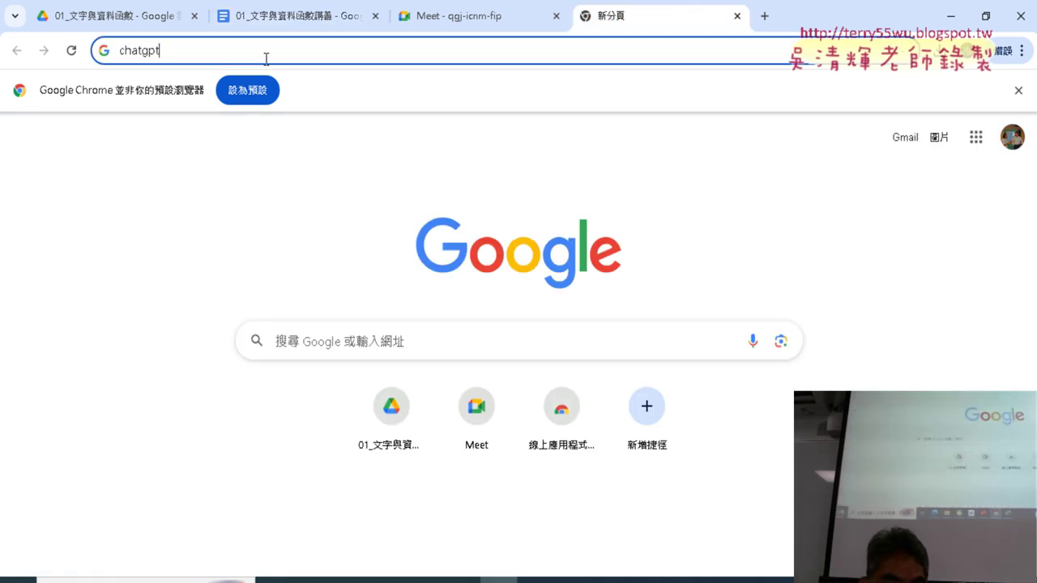
# Google 'chatgpt' and open OpenAI's Introducing ChatGPT result.
pyautogui.press('Return')
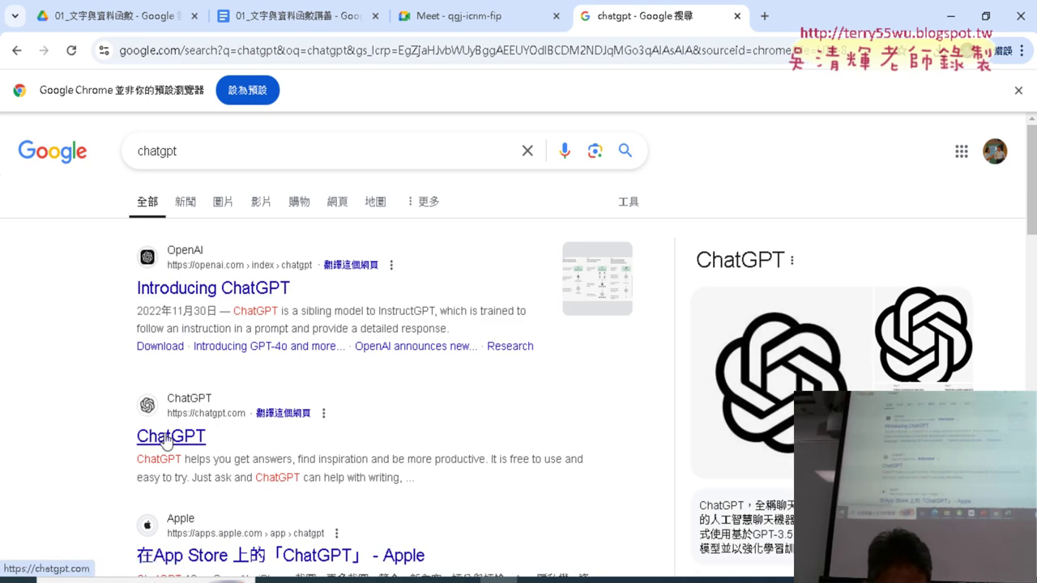
pyautogui.click(253, 293)
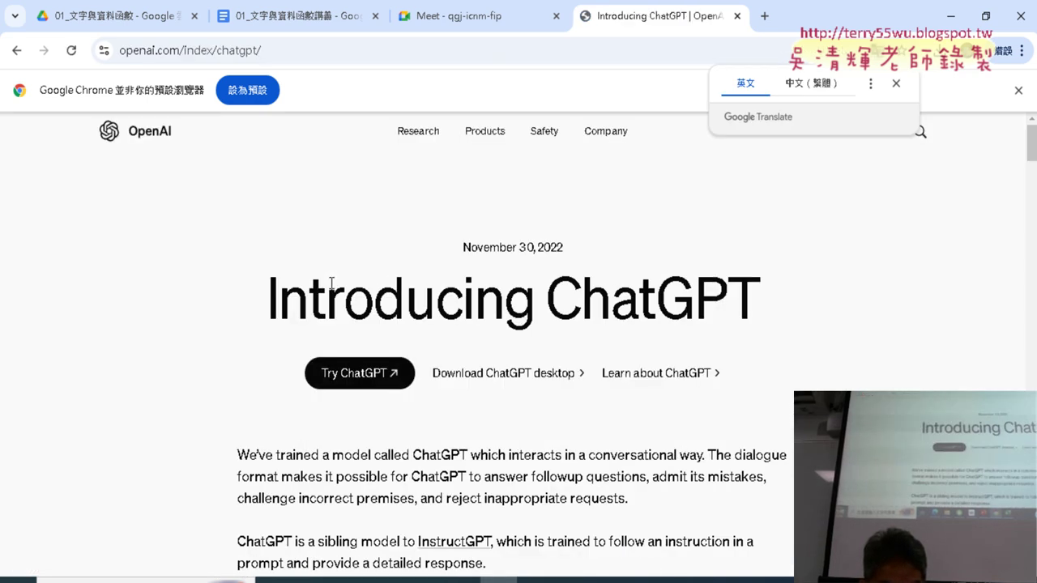
# Open ChatGPT in a new tab and type a placeholder note in its message box.
pyautogui.click(368, 387)
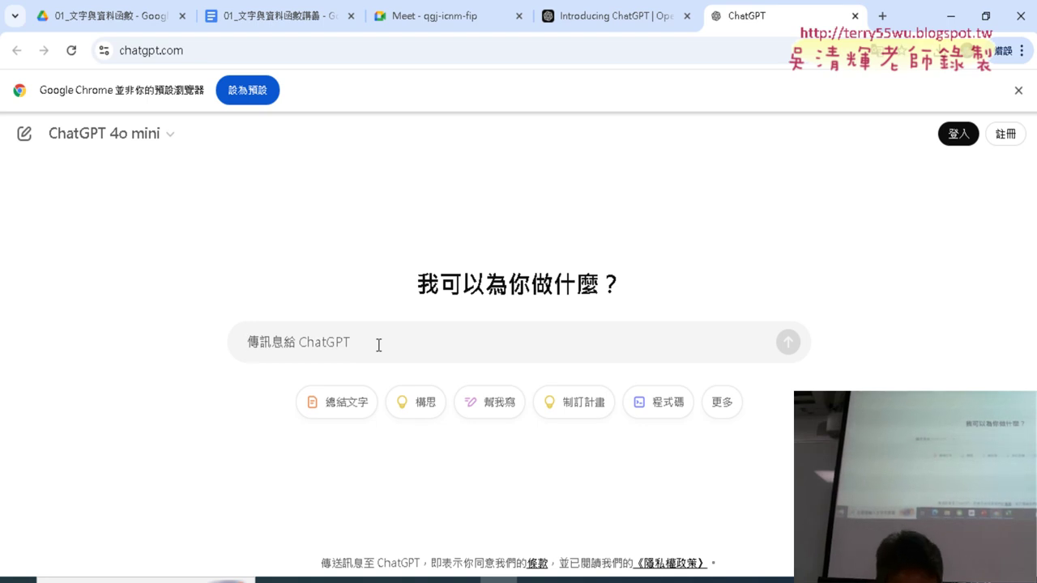
pyautogui.write('吳老師教學')
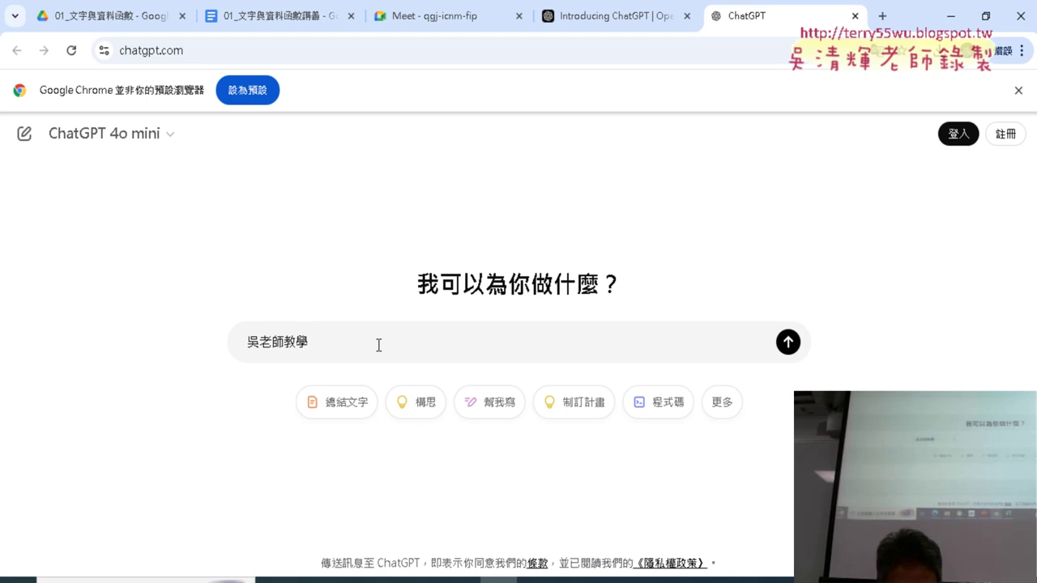
pyautogui.click(296, 26)
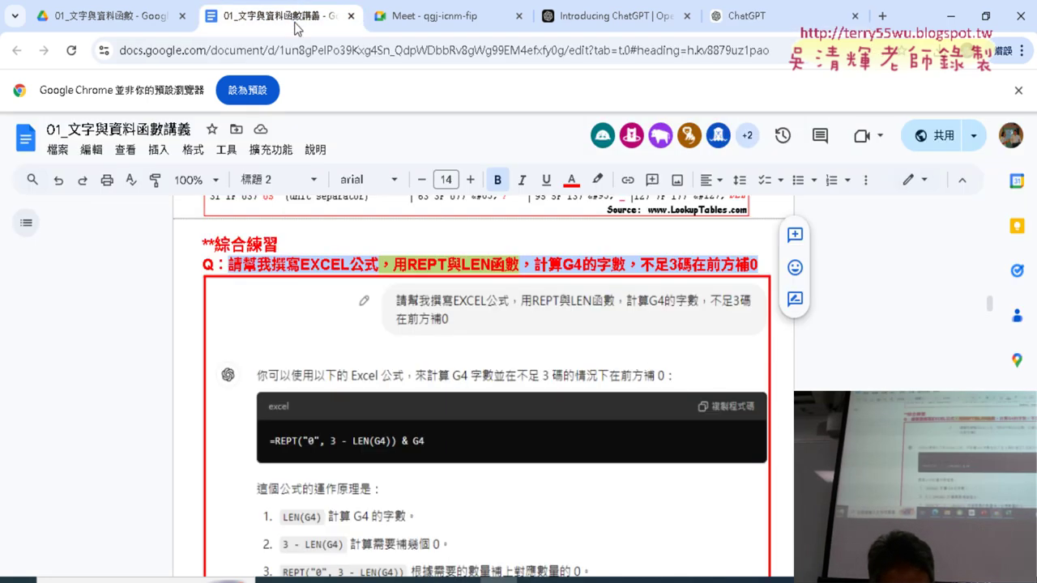
# Highlight the opening words and the REPT-and-LEN part of the red Q line, then go to Excel.
pyautogui.click(272, 263)
pyautogui.moveTo(229, 264); pyautogui.dragTo(378, 264)
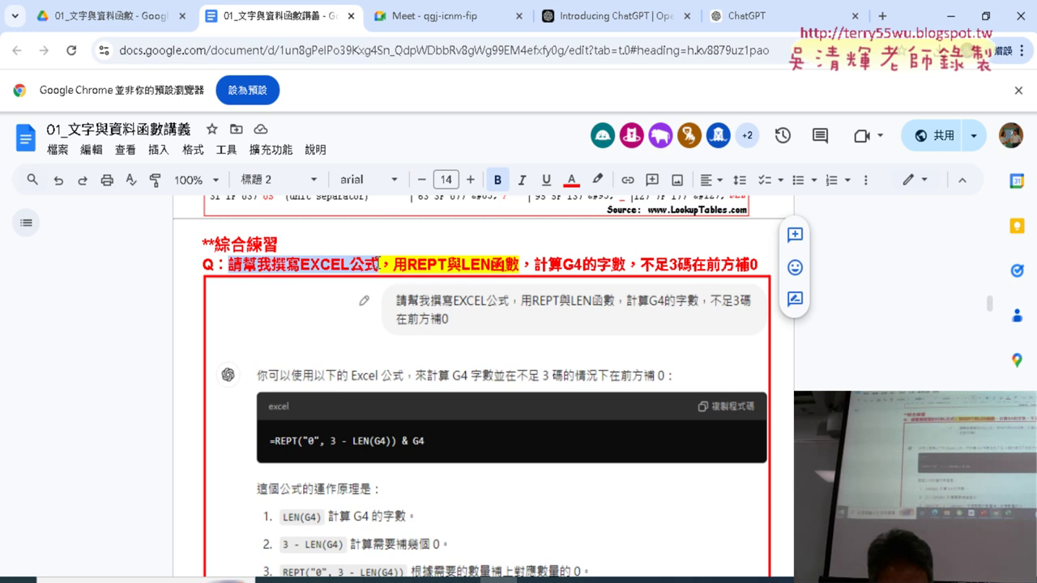
pyautogui.moveTo(392, 265); pyautogui.dragTo(623, 267)
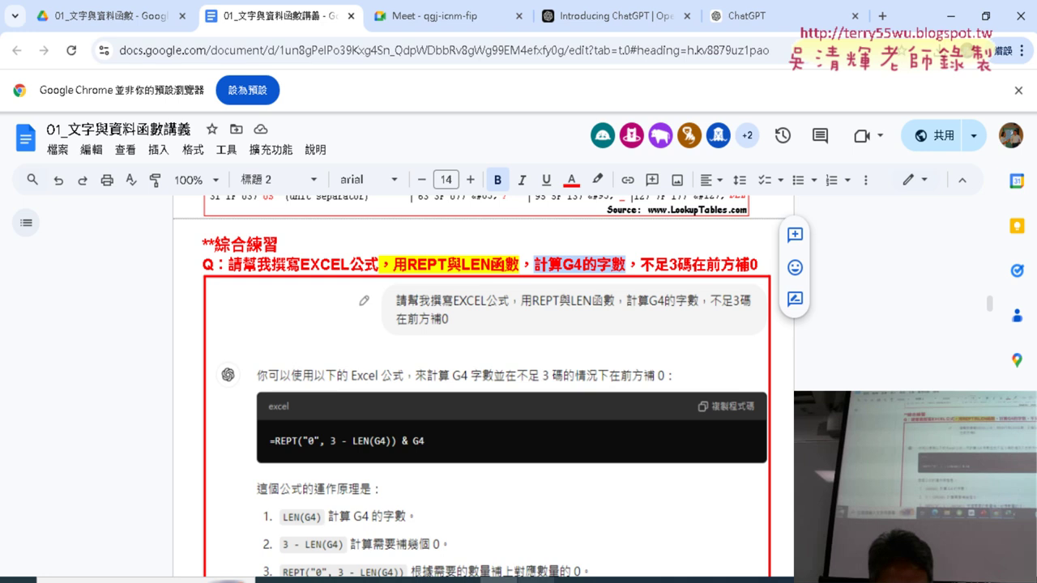
pyautogui.click(536, 580)
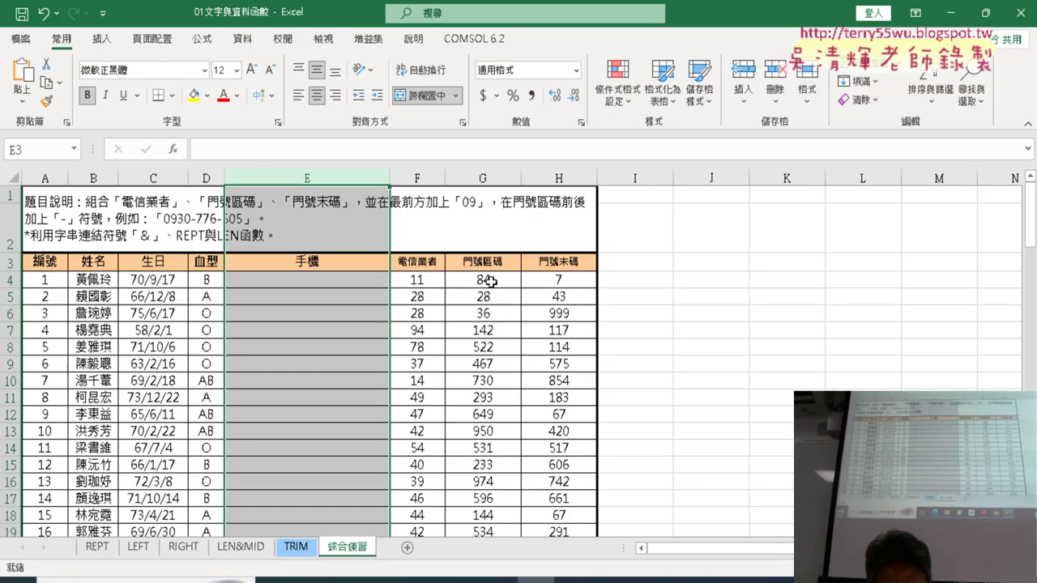
# Select cell G4 to confirm its value 84, then Alt+Tab back to the Docs handout.
pyautogui.click(489, 280)
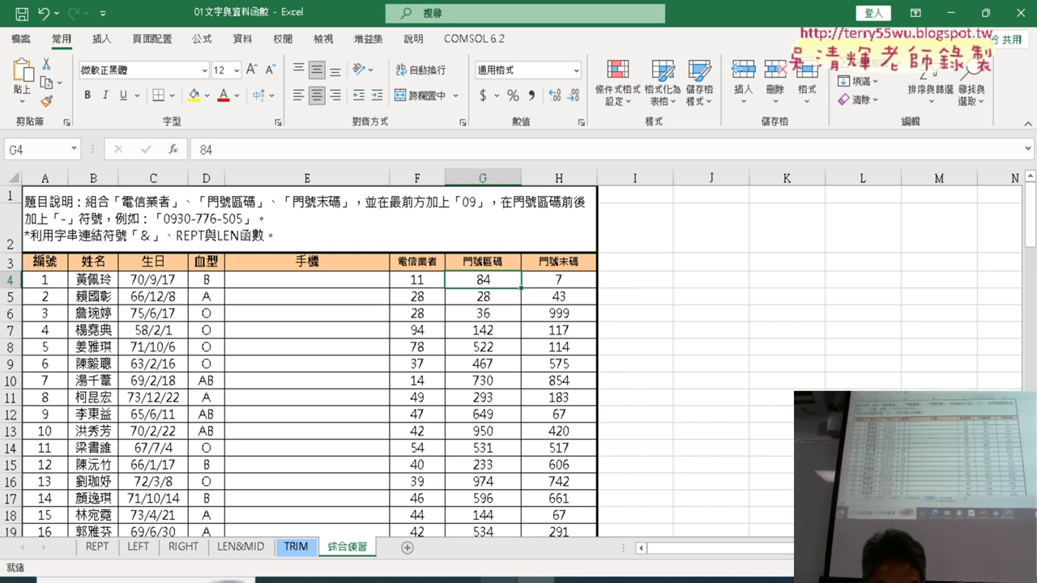
pyautogui.hotkey('alt', 'Tab')
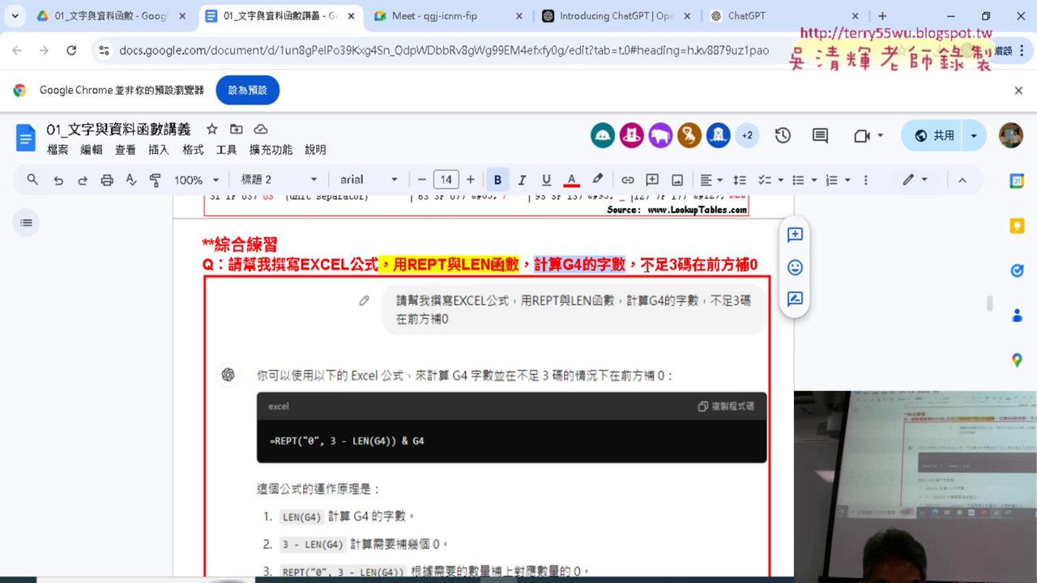
# Highlight the pad-with-zeros phrase, then select the entire Q line and go to the ChatGPT tab.
pyautogui.moveTo(642, 260); pyautogui.dragTo(762, 269)
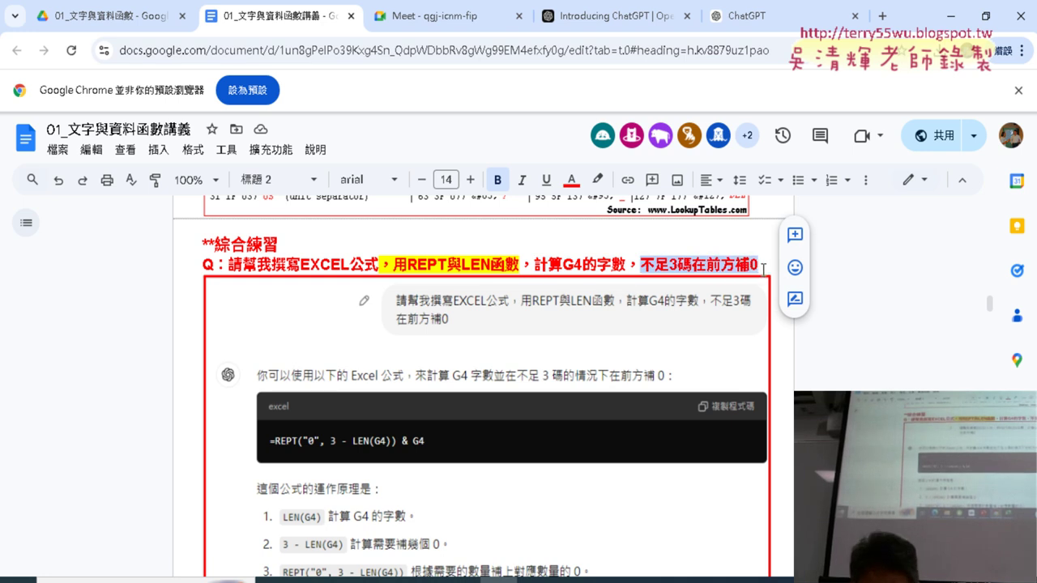
pyautogui.click(583, 266)
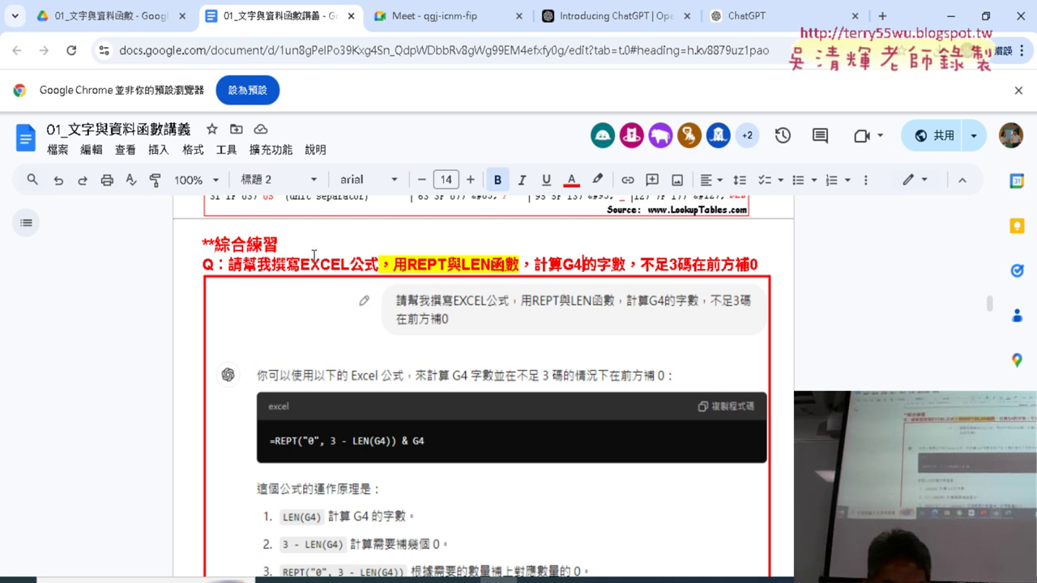
pyautogui.moveTo(230, 262); pyautogui.dragTo(759, 268)
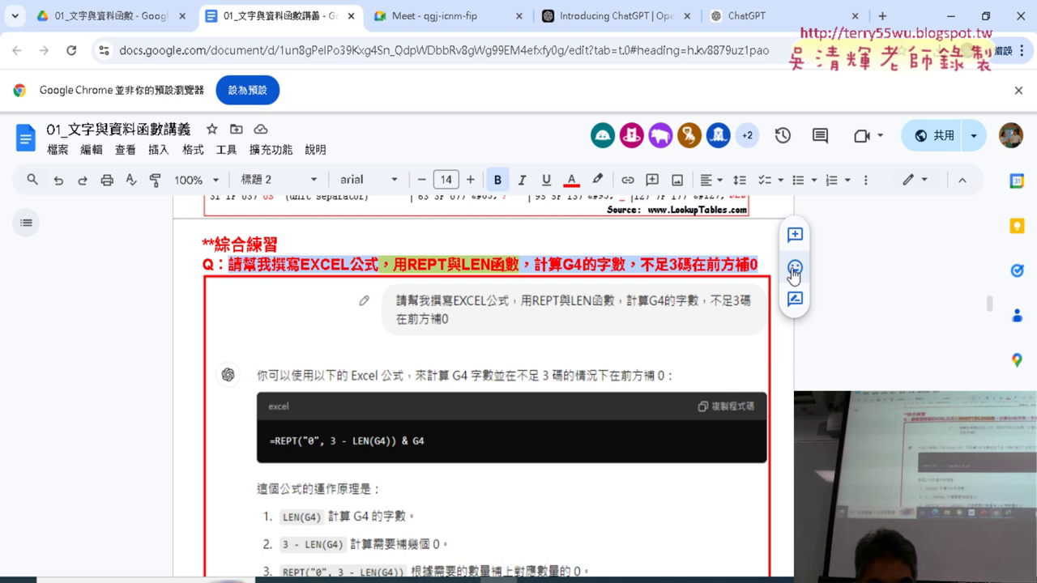
pyautogui.click(776, 20)
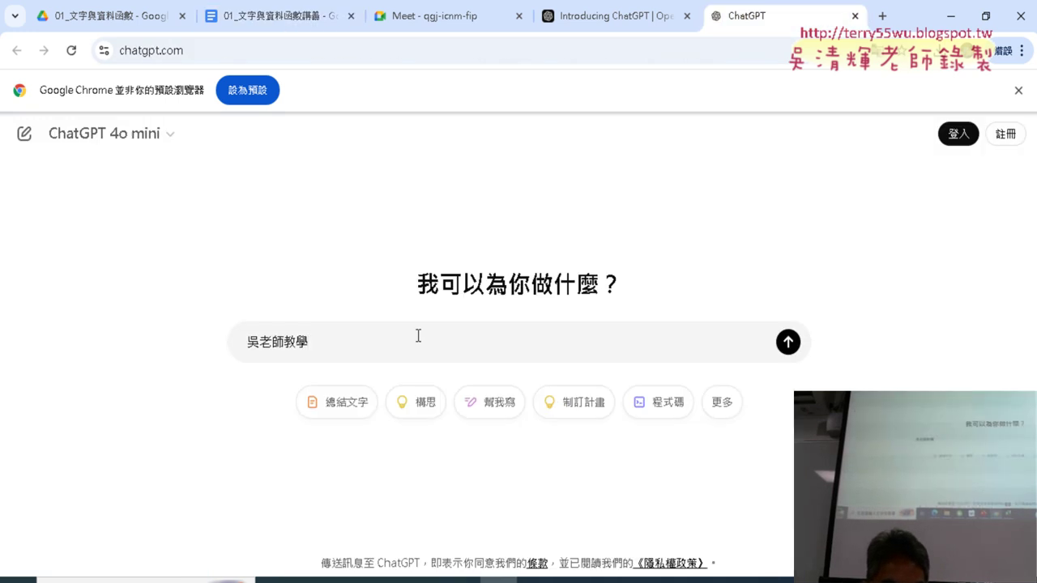
# Replace the prompt text with the copied REPT/LEN question about padding G4 and send it.
pyautogui.moveTo(301, 339)
pyautogui.mouseDown()
pyautogui.moveTo(245, 346)
pyautogui.moveTo(342, 344)
pyautogui.mouseUp()
pyautogui.click(243, 346)
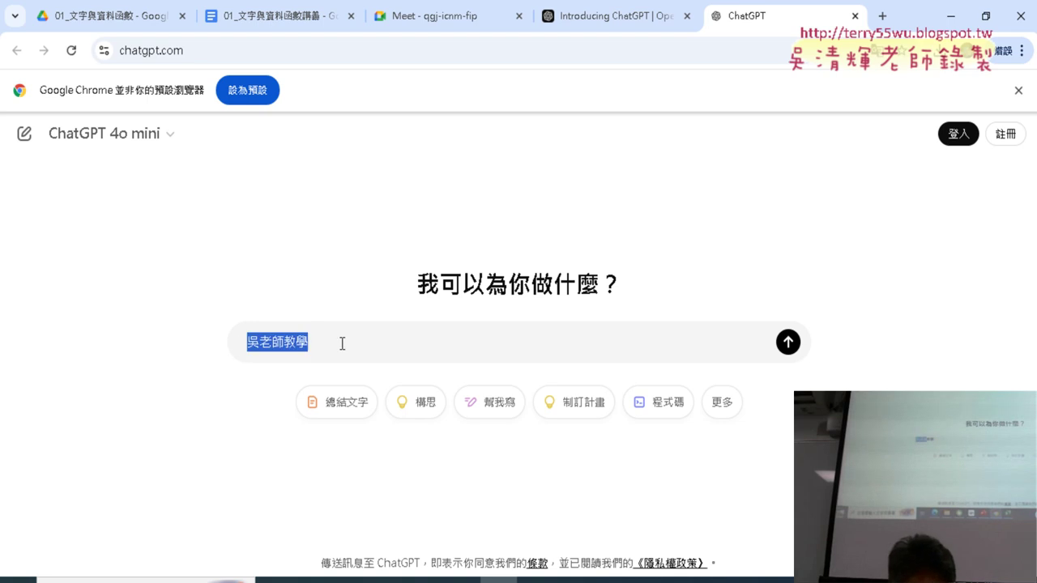
pyautogui.hotkey('ctrl', 'v')
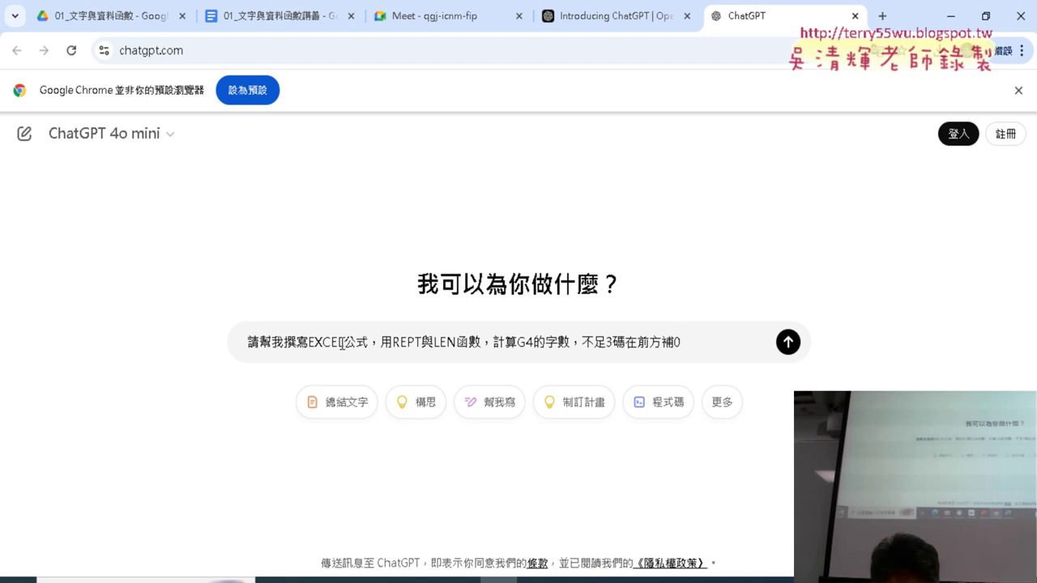
pyautogui.press('Return')
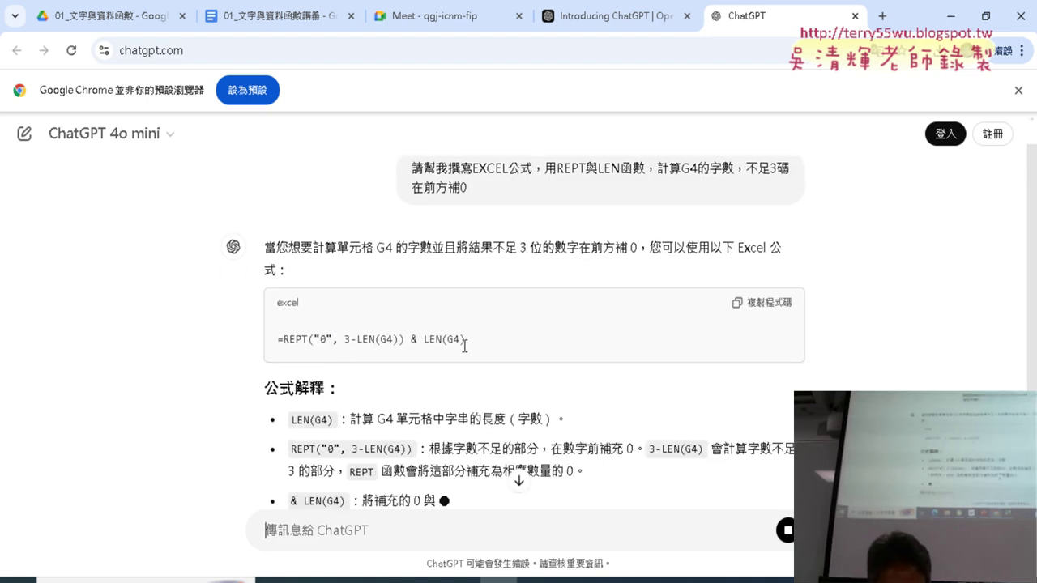
# Copy the returned formula =REPT("0", 3-LEN(G4)) & LEN(G4) from ChatGPT's answer.
pyautogui.moveTo(472, 344); pyautogui.dragTo(276, 340)
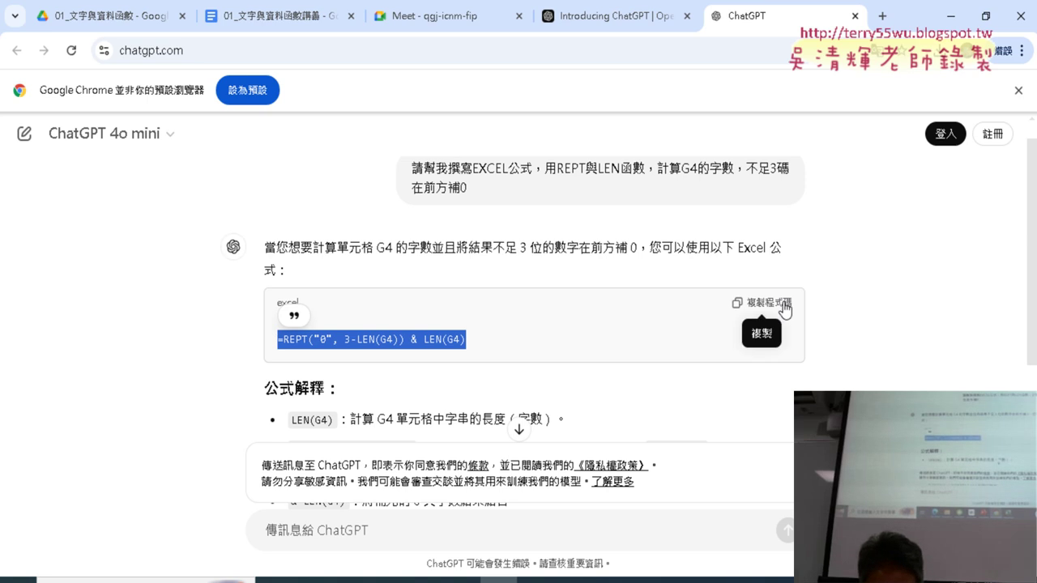
pyautogui.rightClick(365, 345)
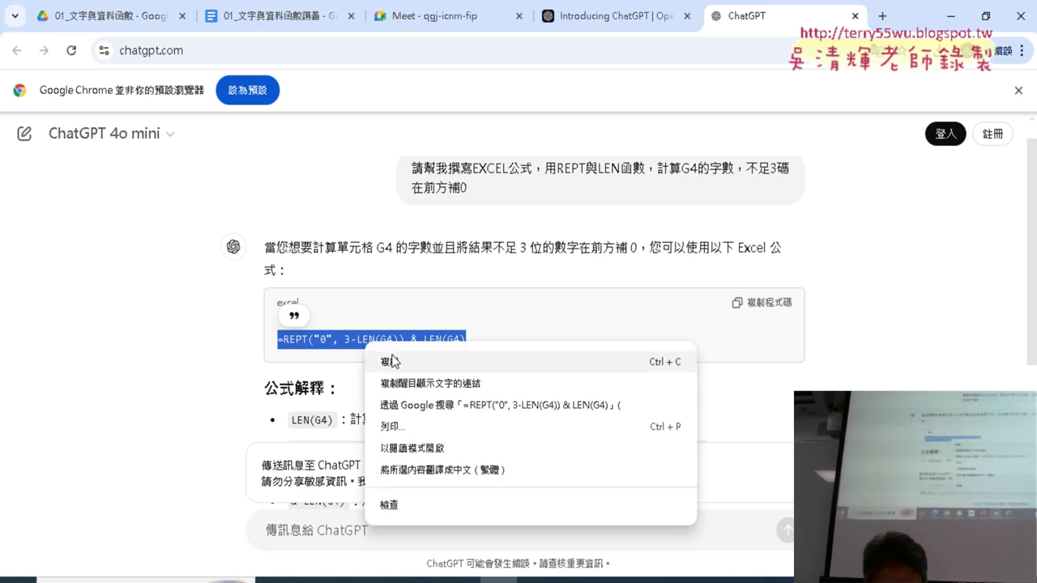
pyautogui.click(390, 361)
pyautogui.click(535, 580)
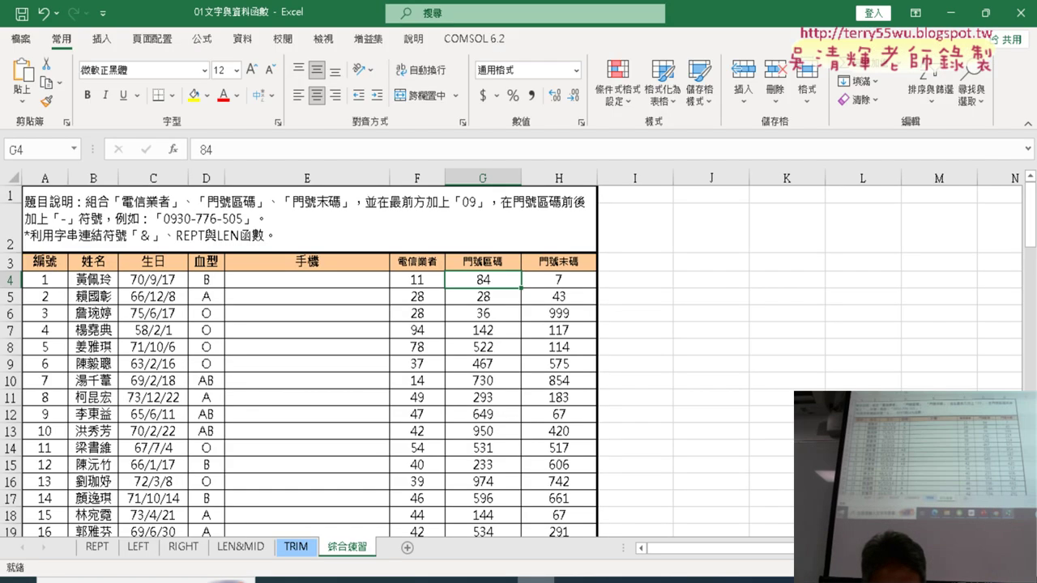
# Paste ChatGPT's REPT/LEN formula into cell E4 so it returns 02.
pyautogui.click(343, 279)
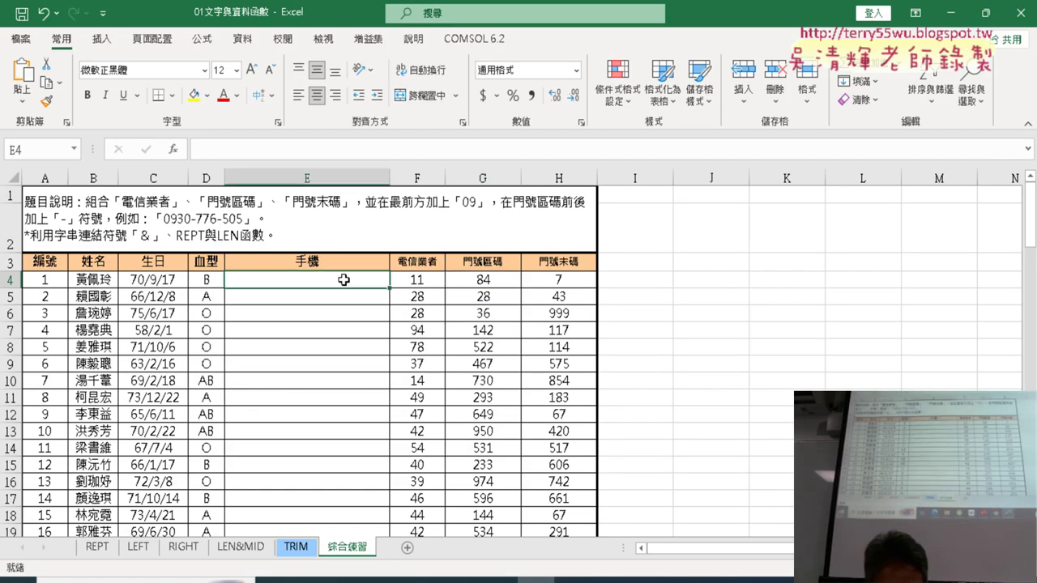
pyautogui.click(285, 150)
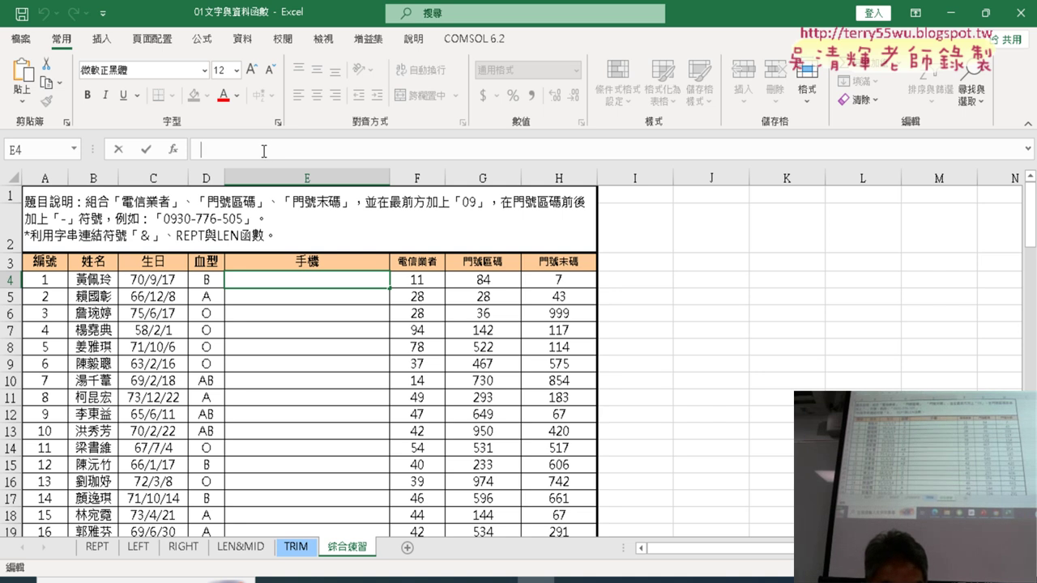
pyautogui.rightClick(263, 150)
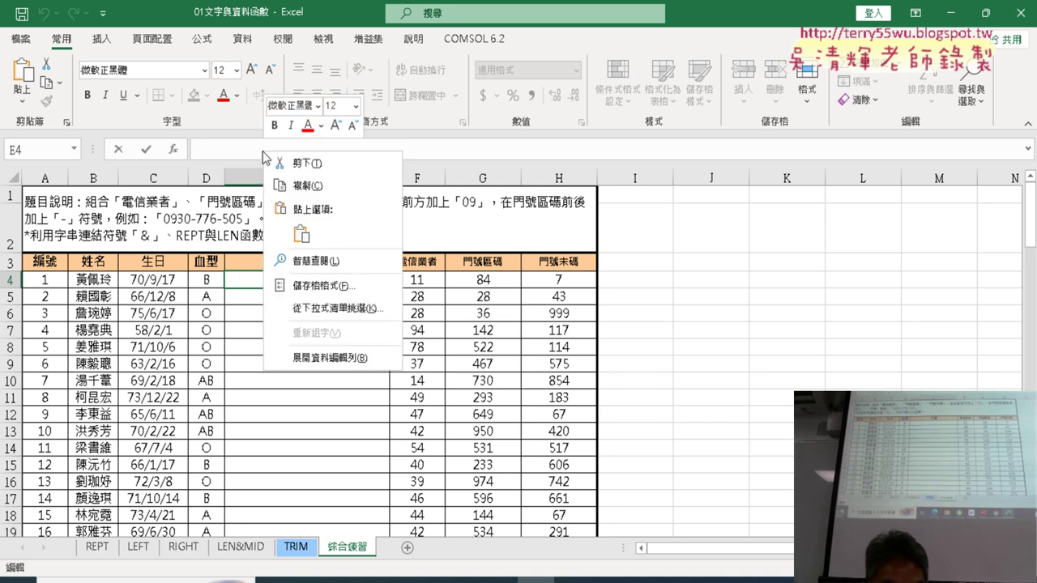
pyautogui.click(302, 237)
pyautogui.click(146, 151)
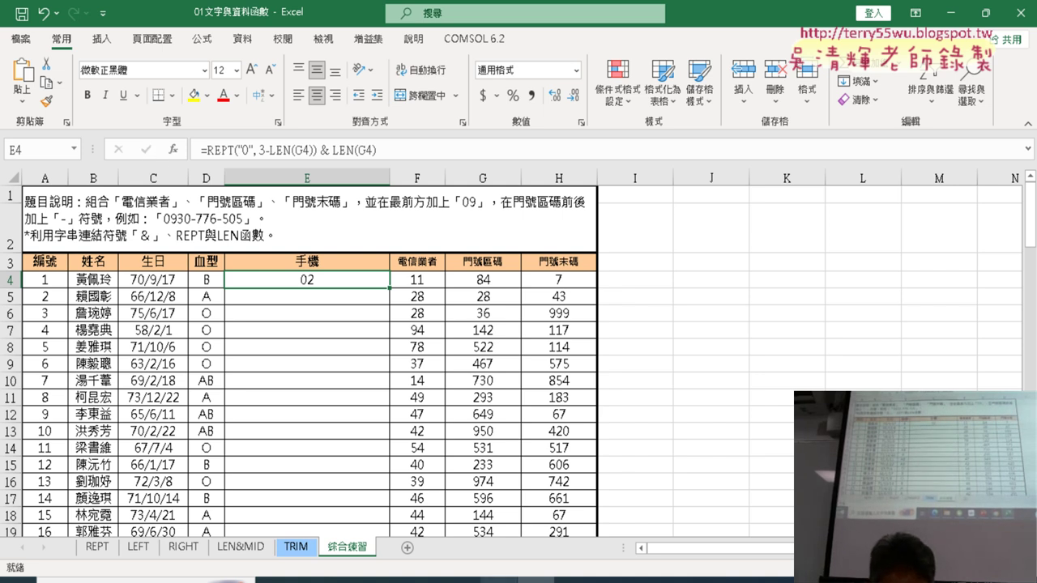
pyautogui.click(498, 579)
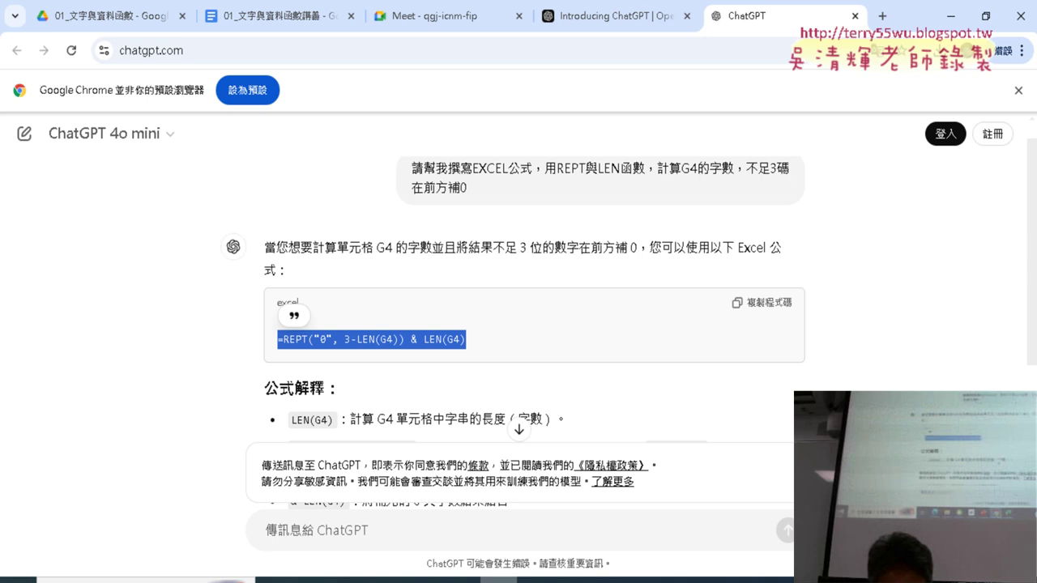
pyautogui.click(468, 357)
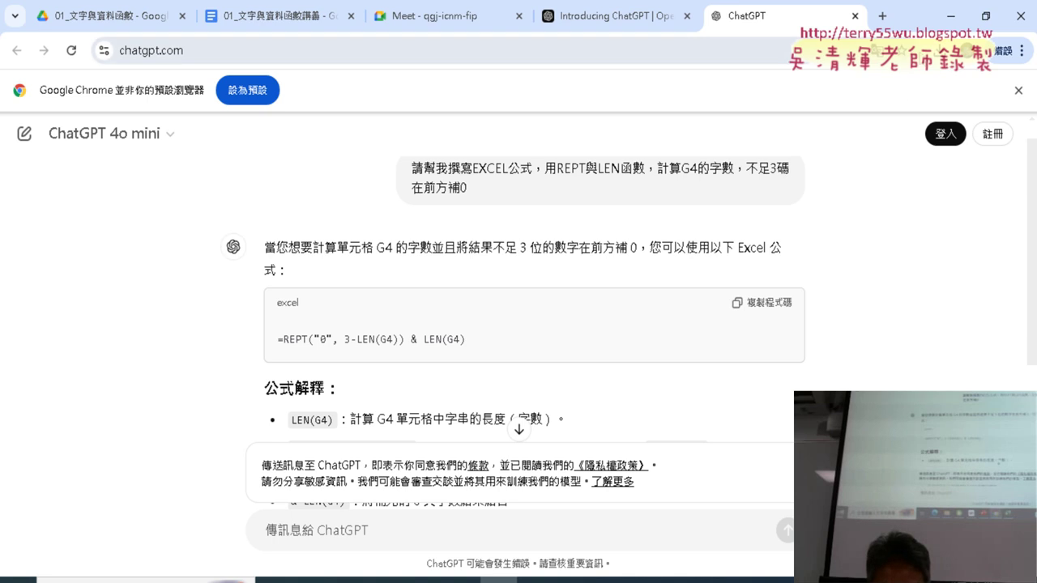
pyautogui.moveTo(418, 341); pyautogui.dragTo(451, 341)
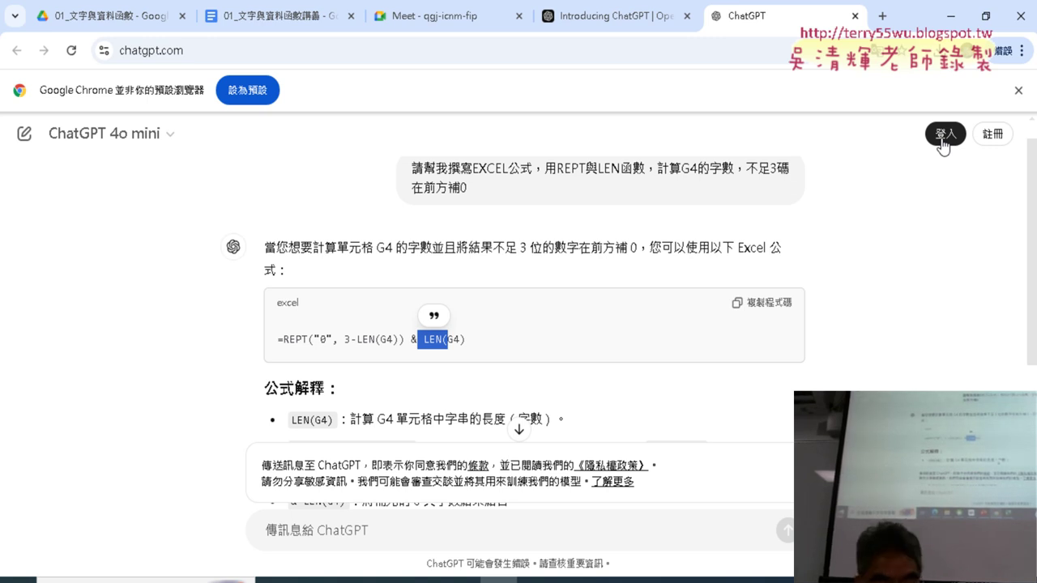
# Log in to ChatGPT using Continue with Google.
pyautogui.click(942, 139)
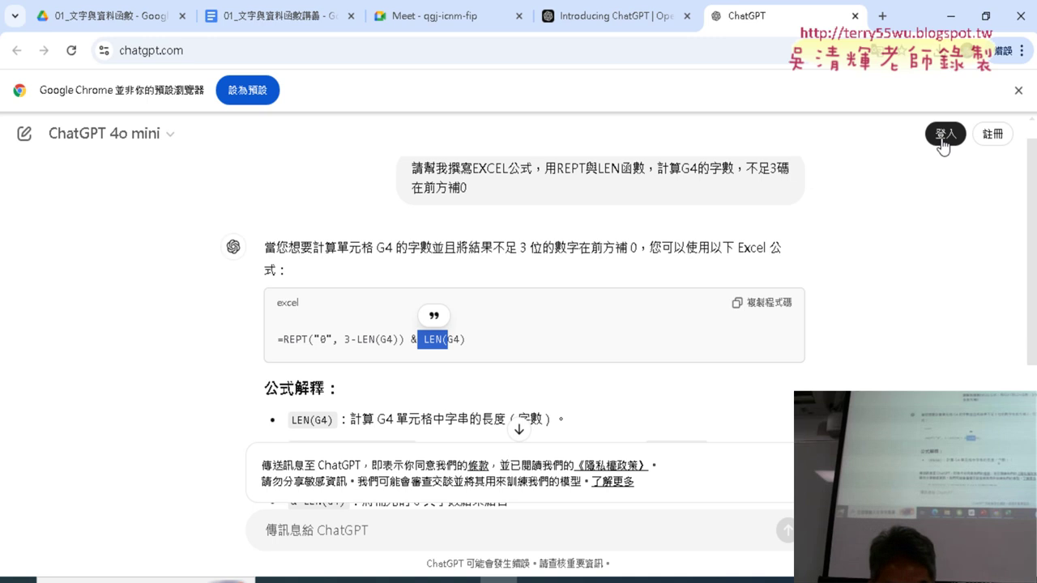
pyautogui.scroll(-1, 828, 263)
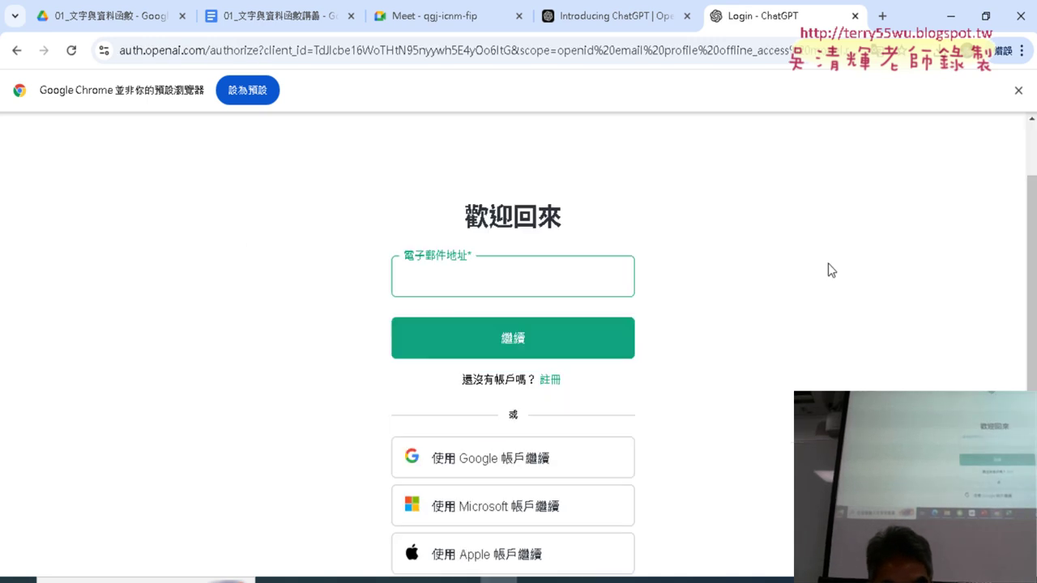
pyautogui.scroll(-1, 827, 264)
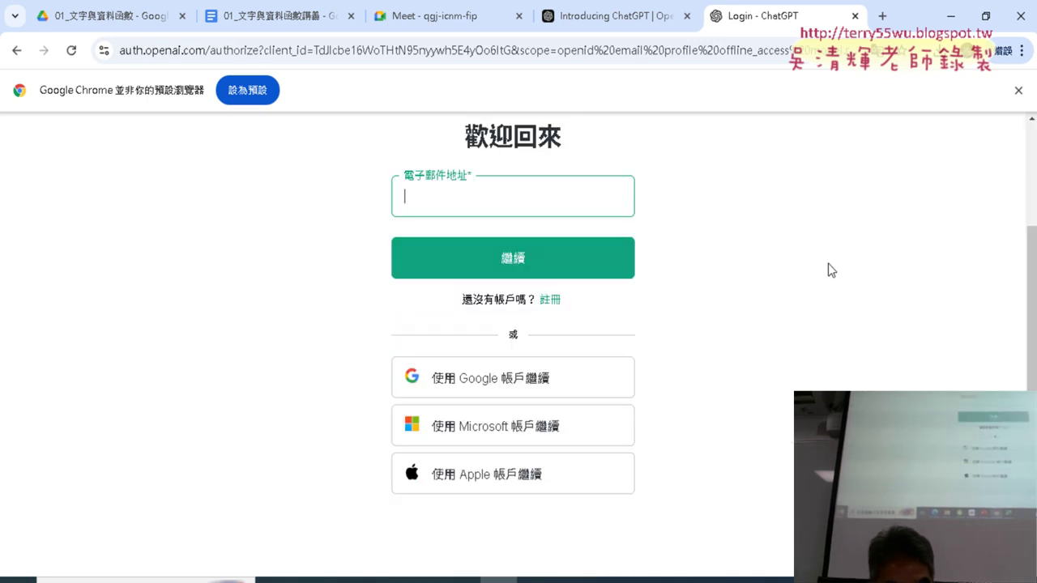
pyautogui.click(600, 375)
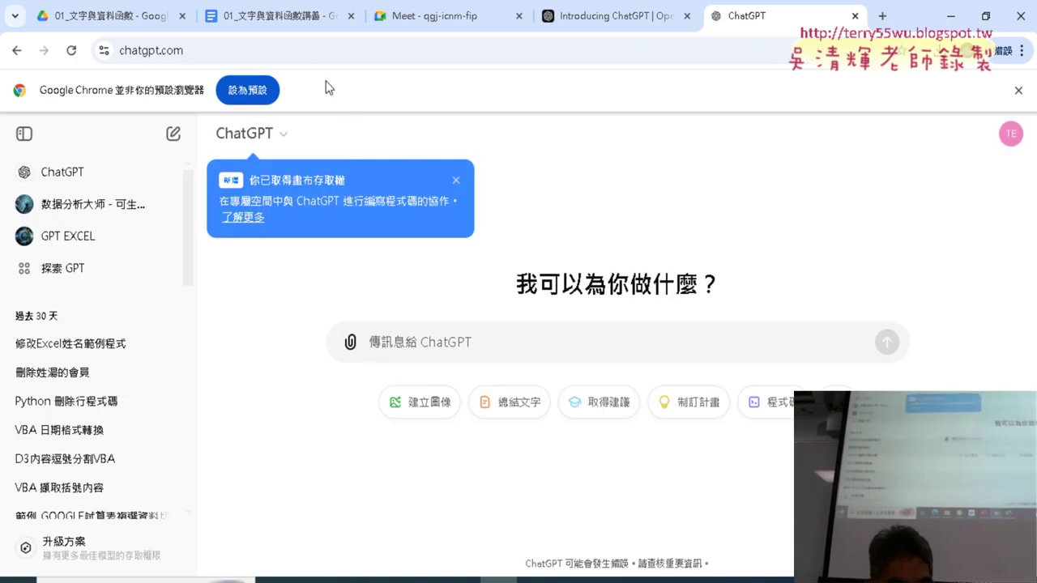
# Paste the handout's REPT/LEN zero-padding question into the new chat and send it.
pyautogui.click(297, 16)
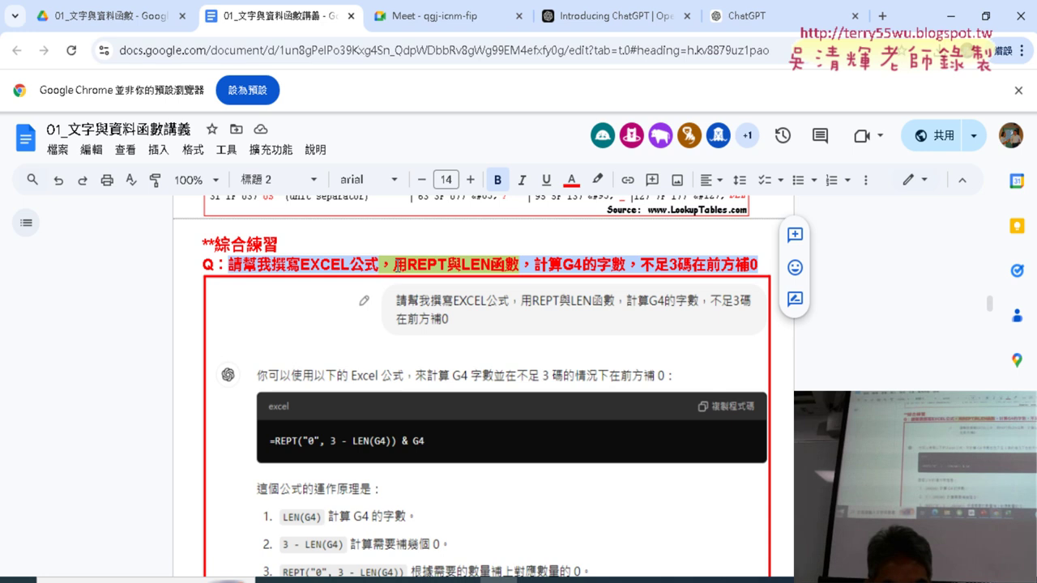
pyautogui.click(776, 18)
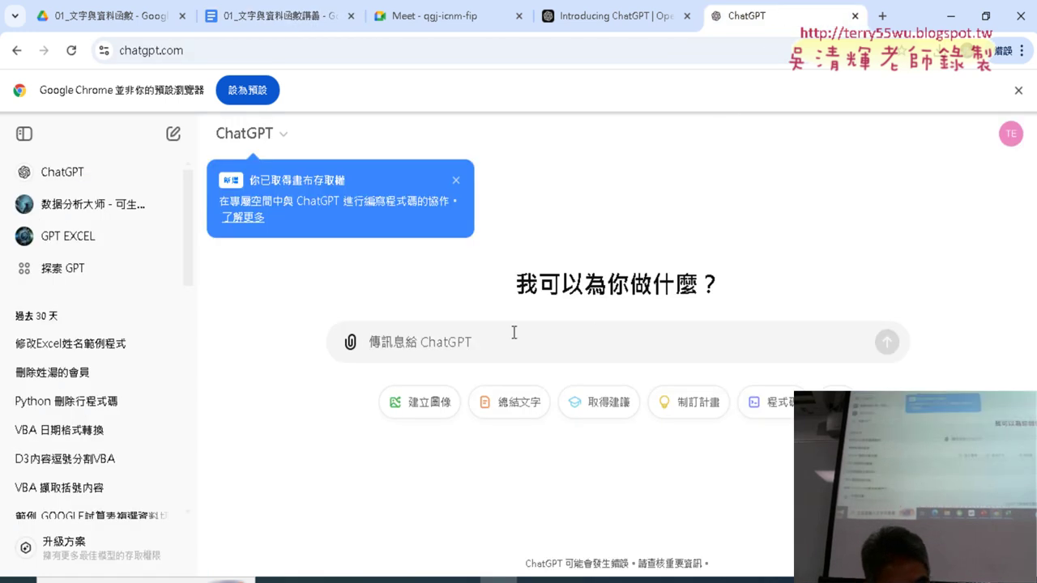
pyautogui.hotkey('ctrl', 'v')
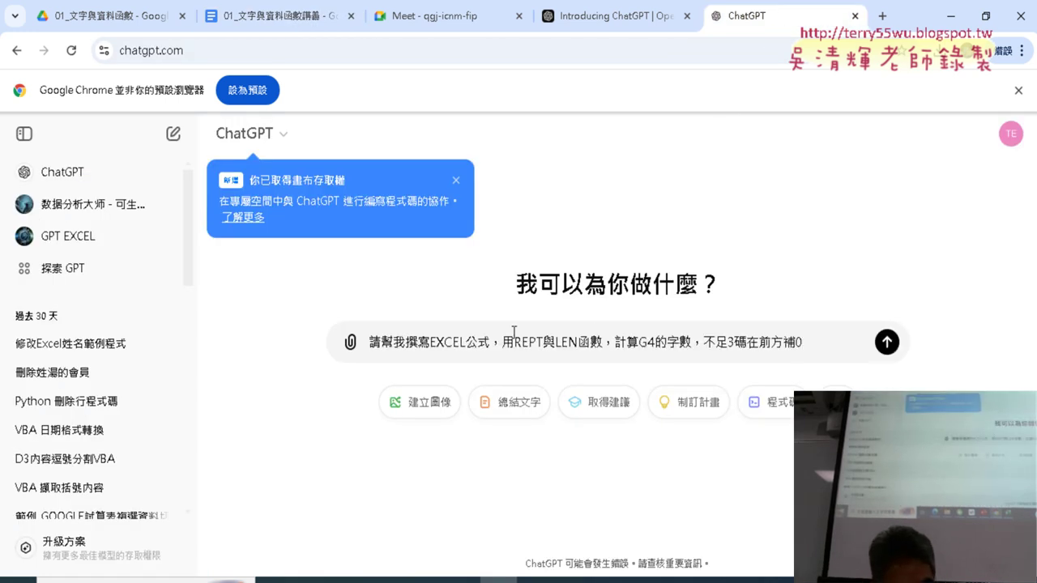
pyautogui.click(886, 342)
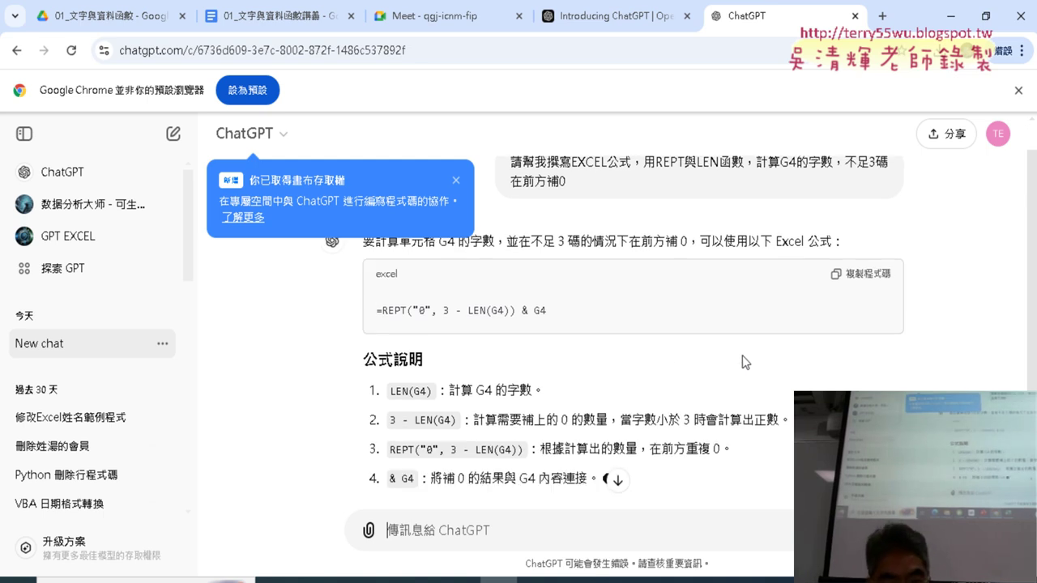
# Select the whole suggested formula =REPT("0", 3 - LEN(G4)) & G4 in the answer.
pyautogui.moveTo(541, 310); pyautogui.dragTo(535, 311)
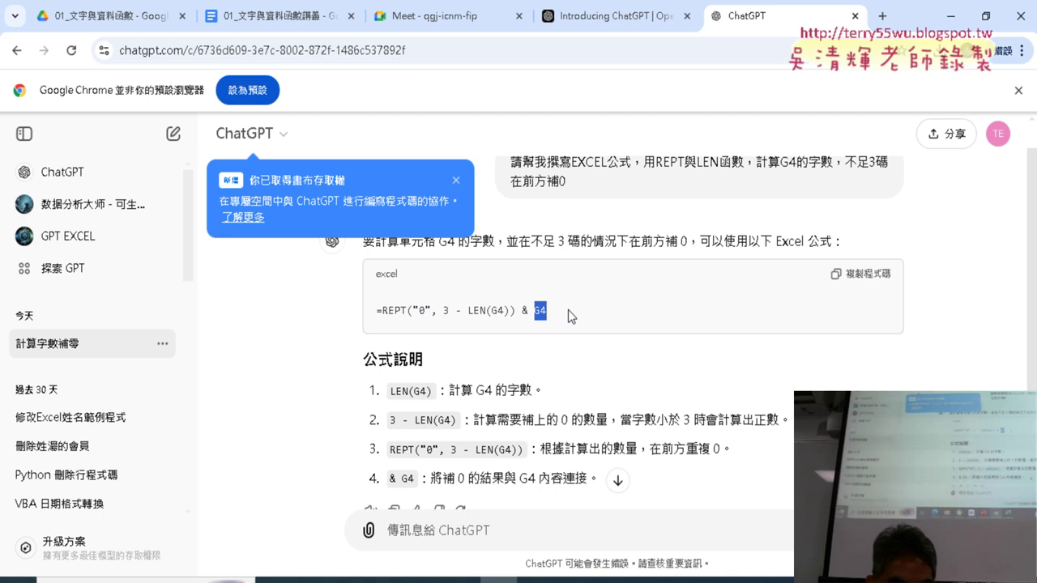
pyautogui.click(568, 310)
pyautogui.moveTo(568, 309); pyautogui.dragTo(378, 301)
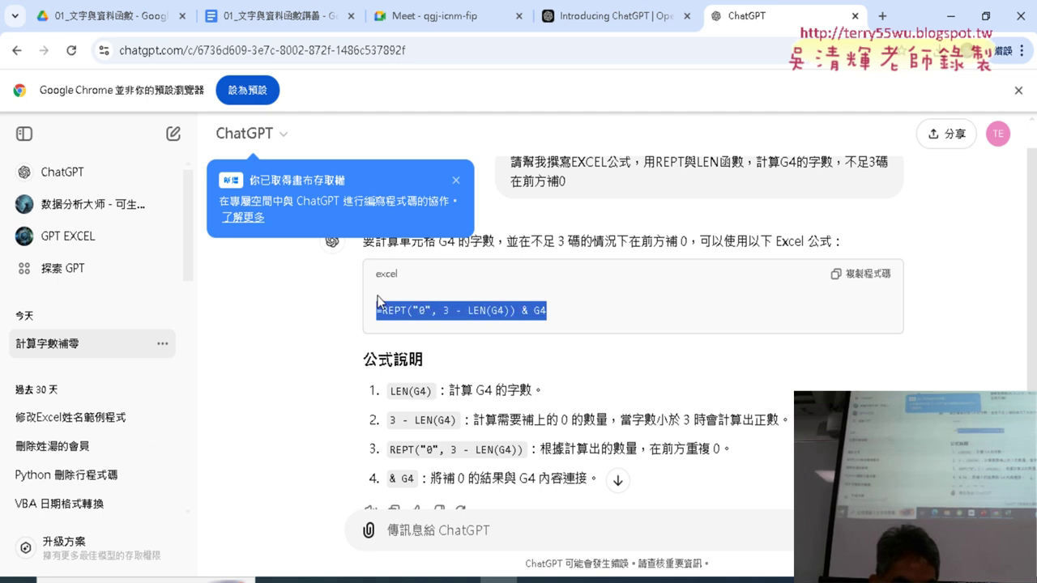
pyautogui.rightClick(458, 303)
# Copy =REPT("0", 3 - LEN(G4)) & G4 from the code block via 複製.
pyautogui.click(482, 323)
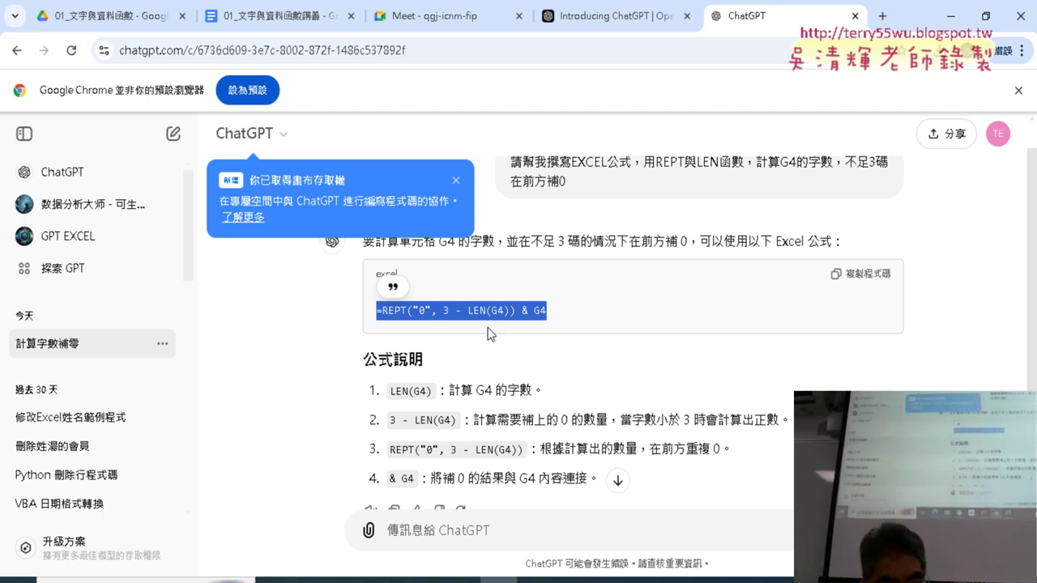
pyautogui.rightClick(499, 320)
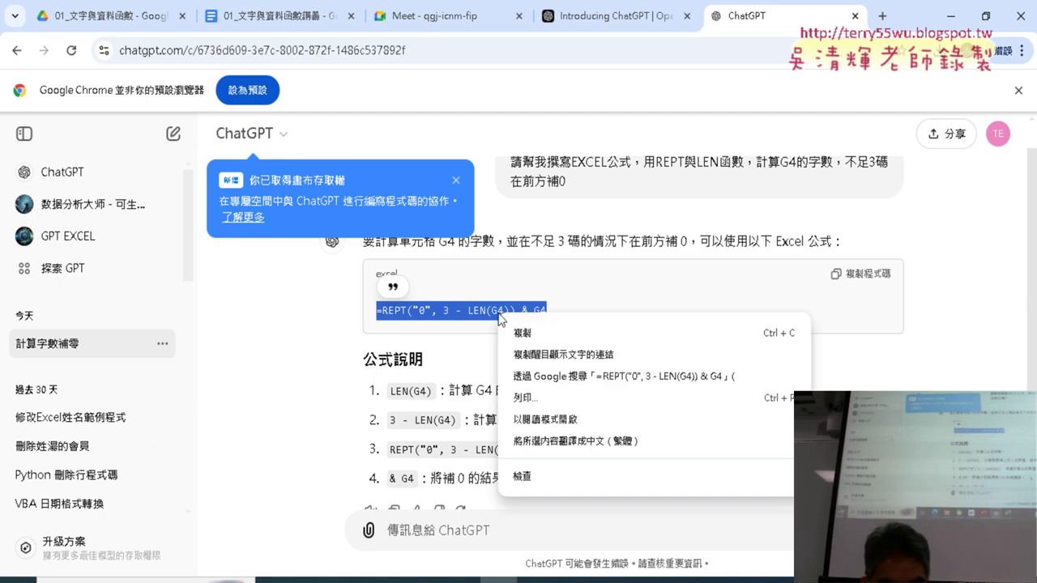
pyautogui.click(527, 332)
# Overwrite E4's old formula with =REPT("0", 3 - LEN(G4)) & G4.
pyautogui.click(535, 580)
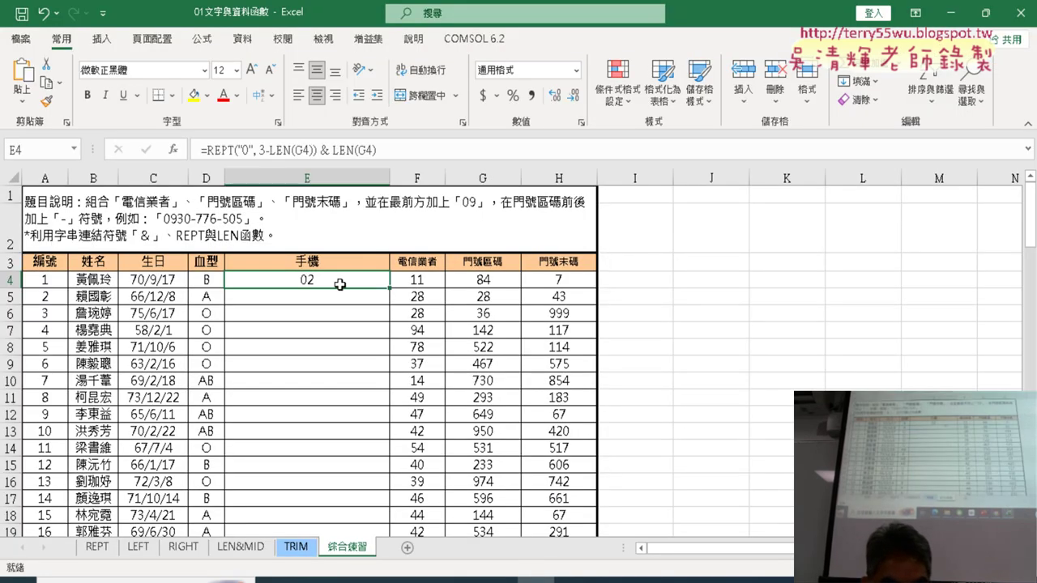
pyautogui.moveTo(393, 151); pyautogui.dragTo(201, 151)
pyautogui.rightClick(251, 152)
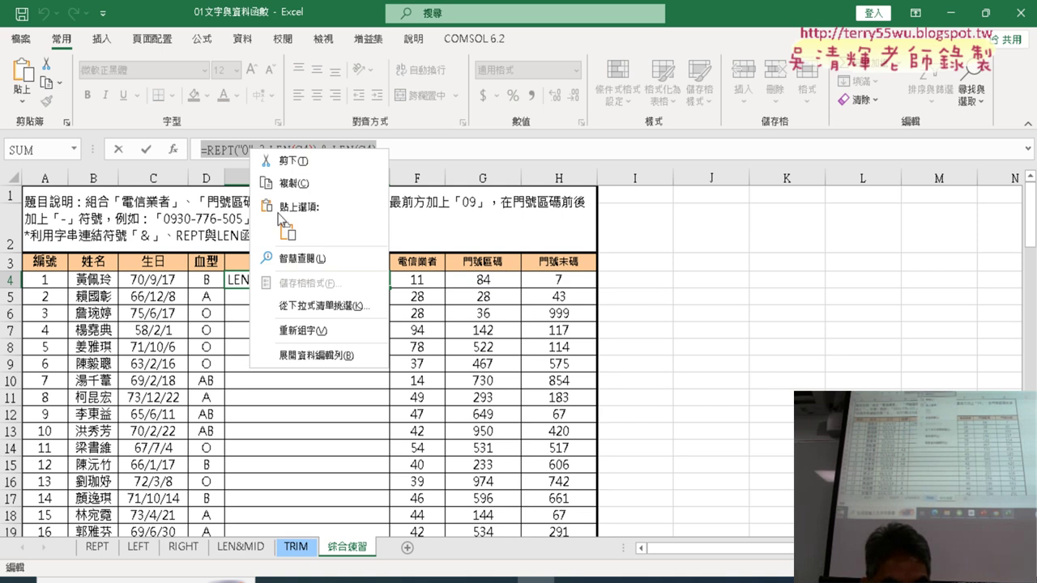
pyautogui.click(286, 234)
pyautogui.click(146, 150)
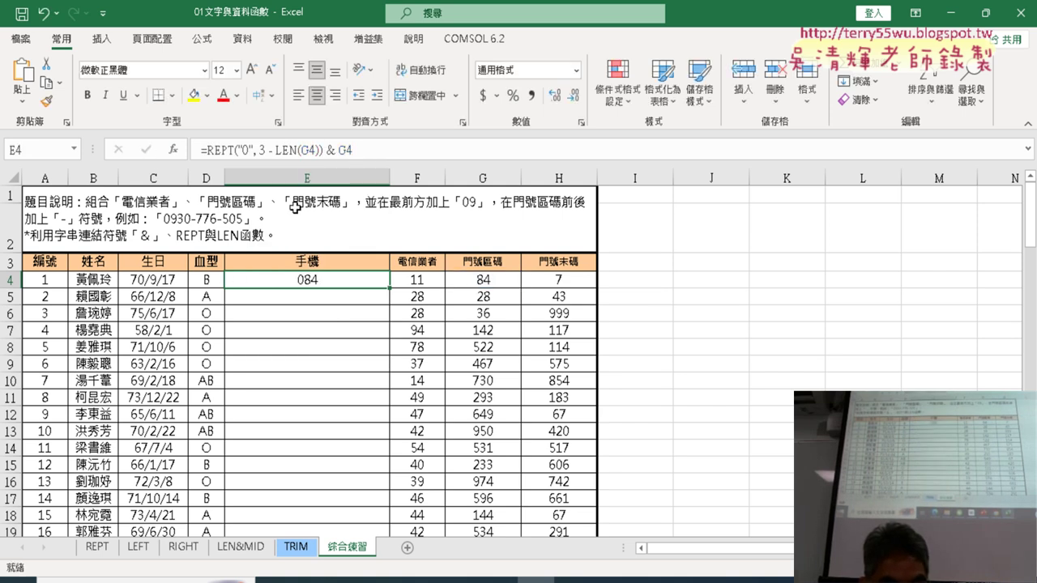
# Check G4 and H4, then confirm E4's formula now returns 084.
pyautogui.click(510, 282)
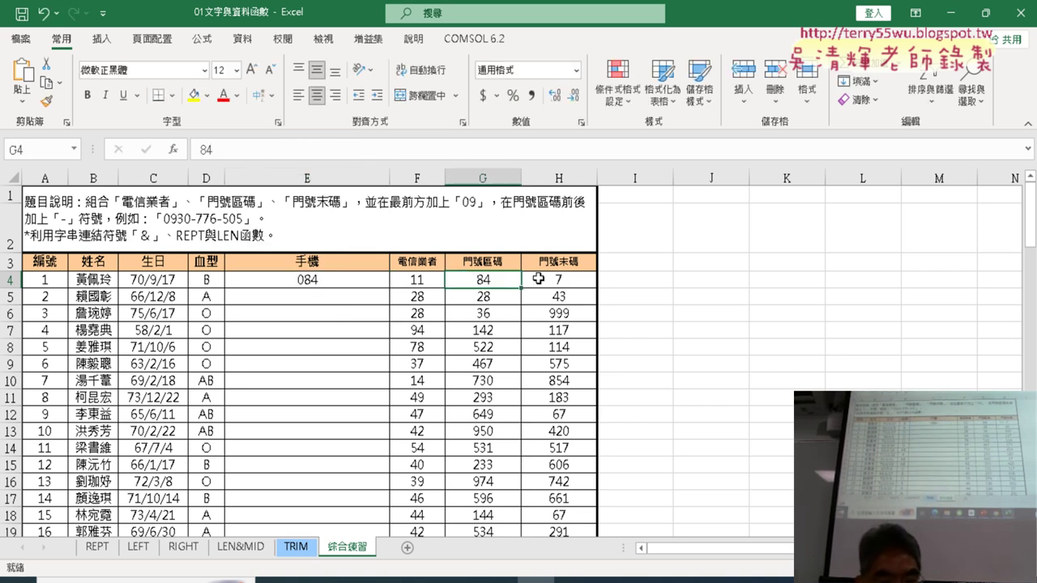
pyautogui.click(561, 281)
pyautogui.click(378, 287)
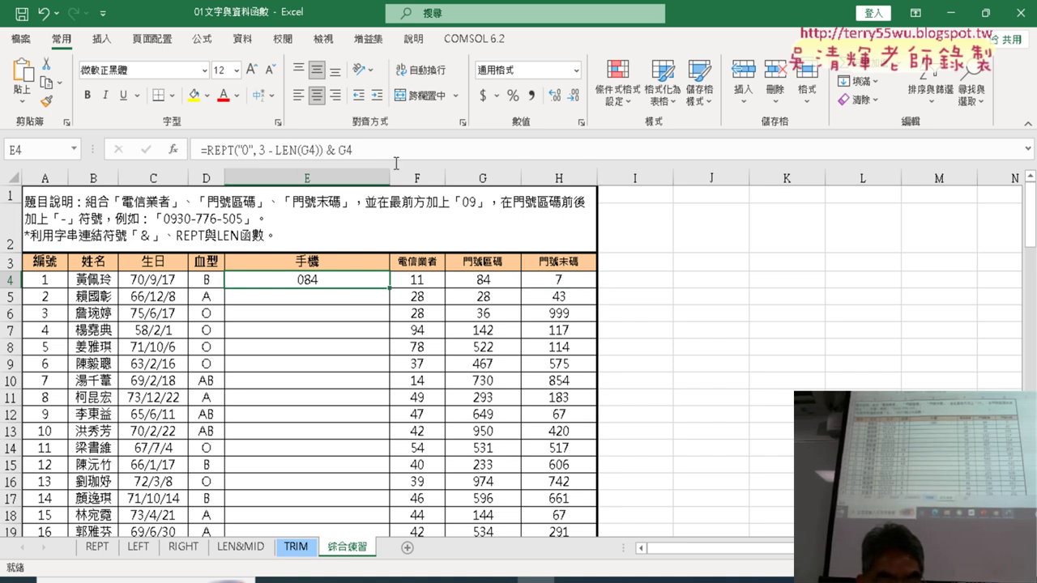
pyautogui.moveTo(355, 150); pyautogui.dragTo(340, 150)
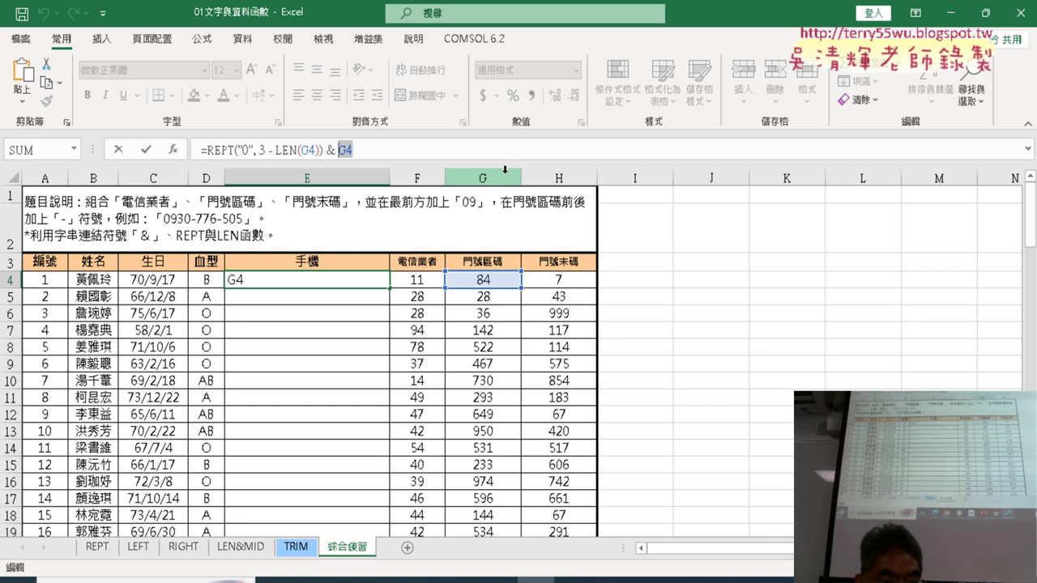
pyautogui.click(145, 150)
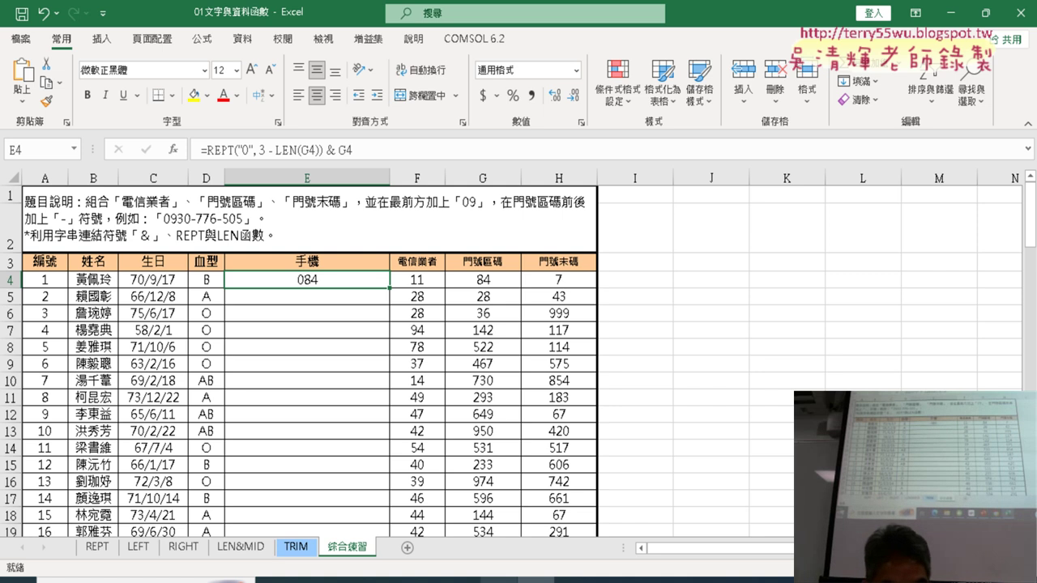
pyautogui.hotkey('alt', 'Tab')
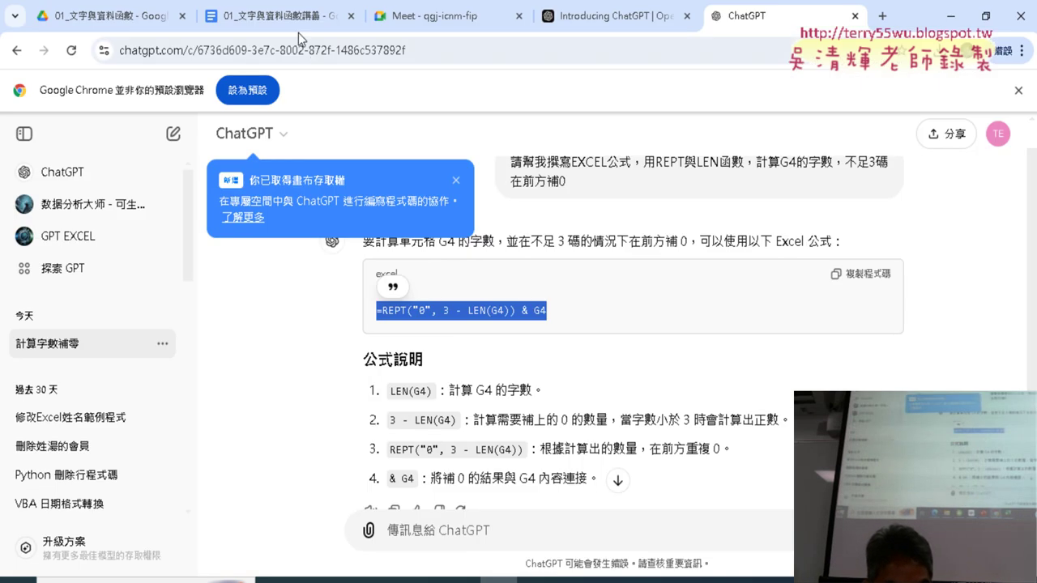
# Switch to the 01_文字與資料函數講義 handout tab.
pyautogui.click(285, 18)
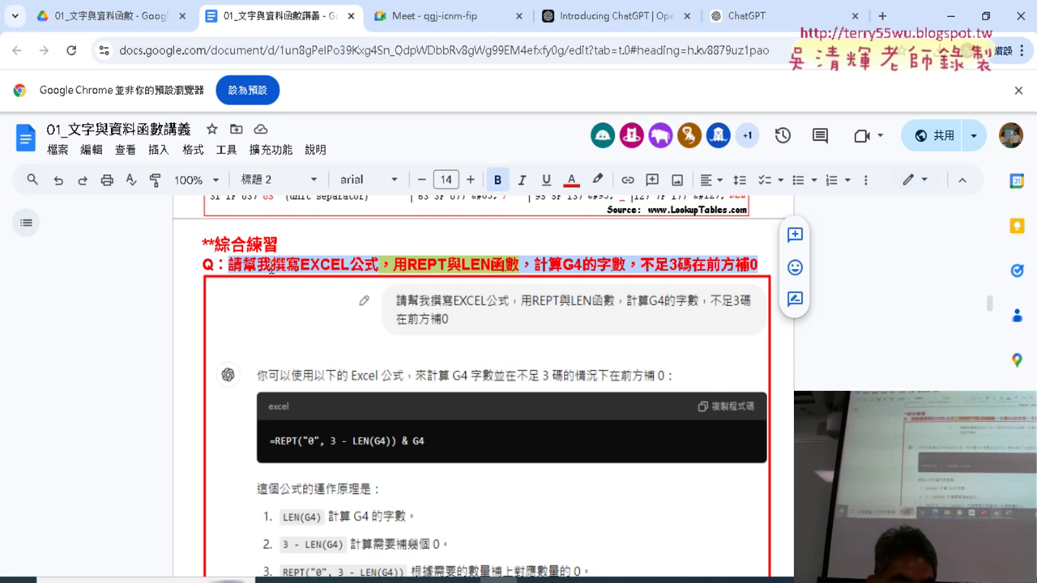
# Highlight the 'EXCEL公式' and '用REPT與LEN函數' wording in the practice question.
pyautogui.click(296, 266)
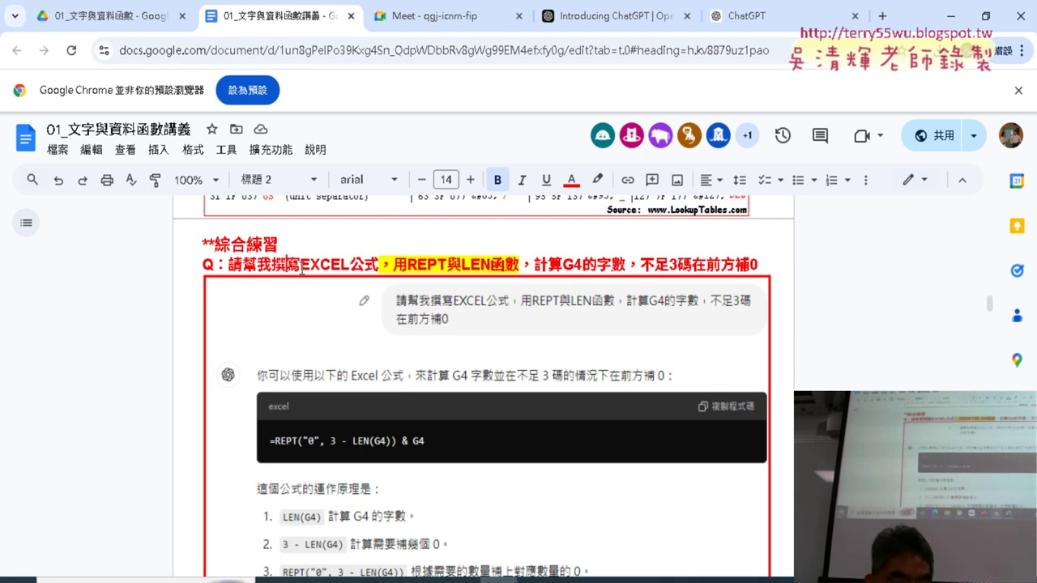
pyautogui.moveTo(301, 267); pyautogui.dragTo(378, 269)
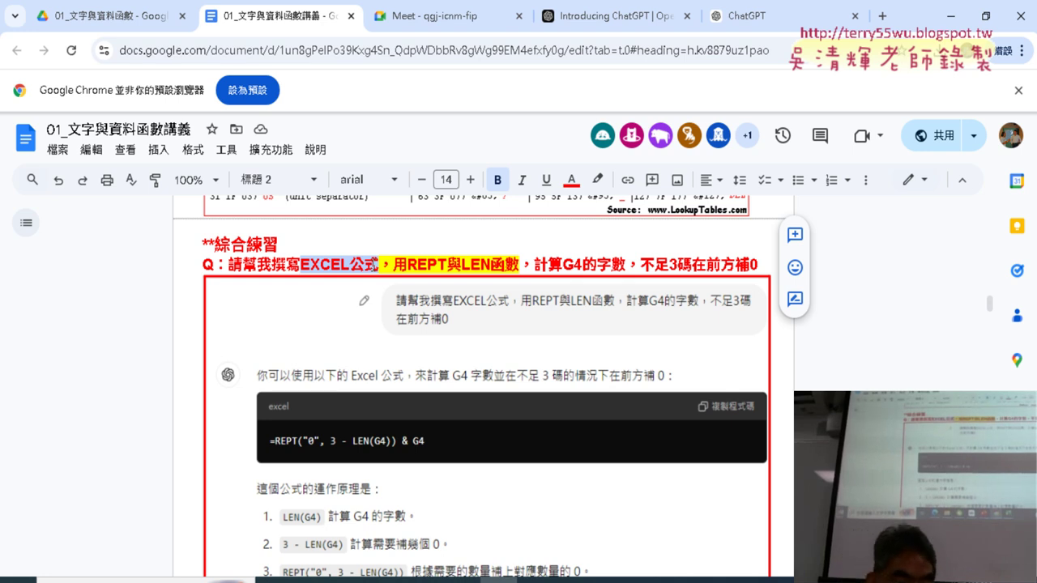
pyautogui.moveTo(380, 264); pyautogui.dragTo(522, 264)
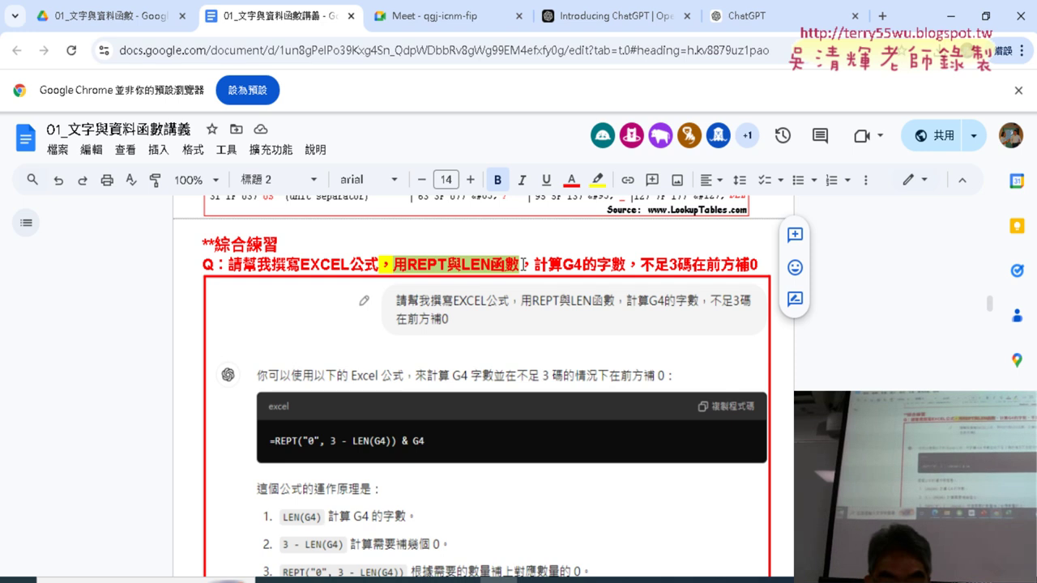
pyautogui.click(754, 16)
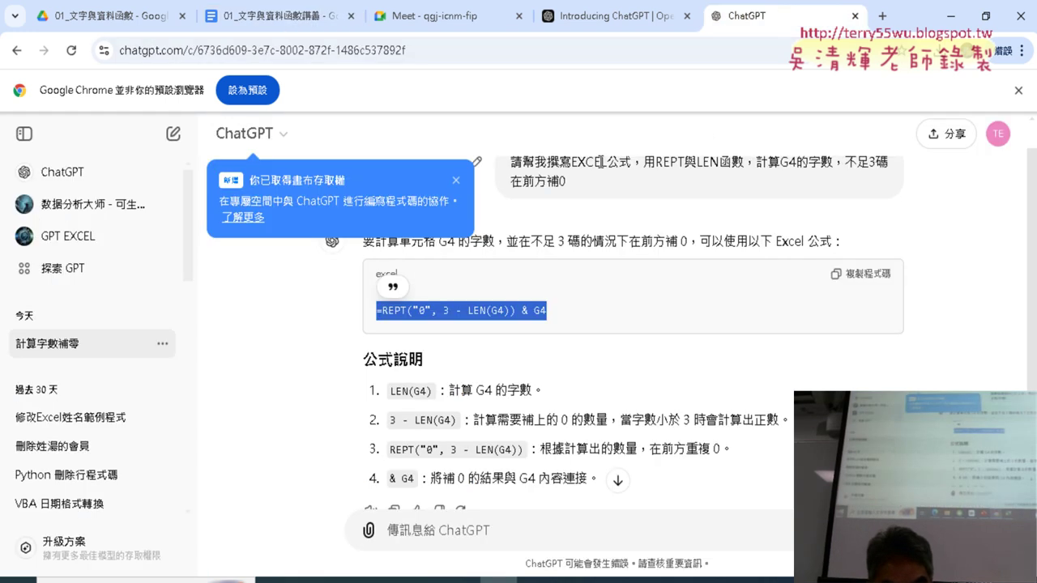
# Re-send the earlier question to ChatGPT with the REPT and LEN requirement deleted.
pyautogui.scroll(1, 596, 183)
pyautogui.moveTo(579, 217); pyautogui.dragTo(513, 187)
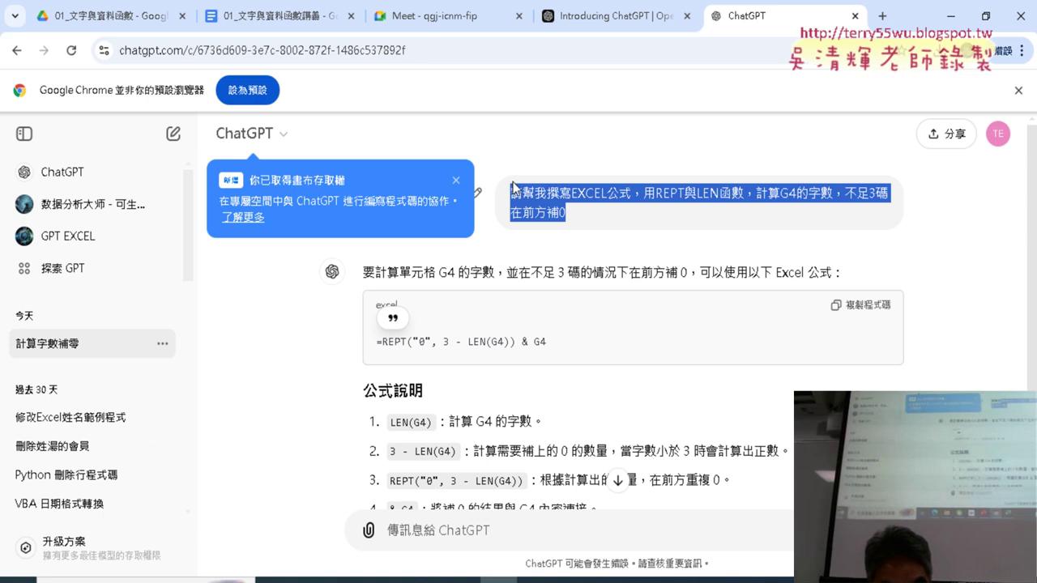
pyautogui.rightClick(600, 188)
pyautogui.click(603, 207)
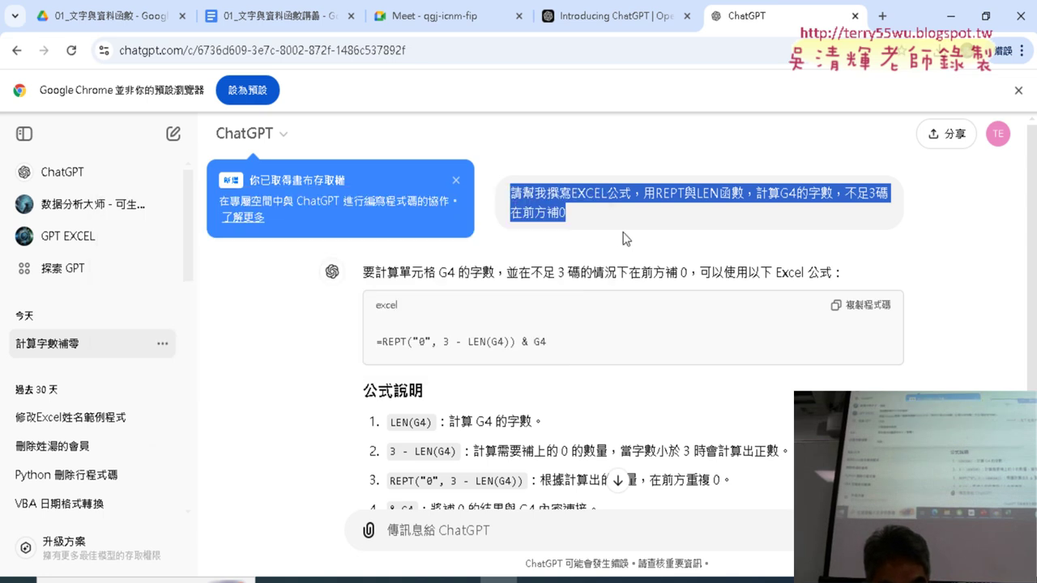
pyautogui.scroll(-2, 622, 238)
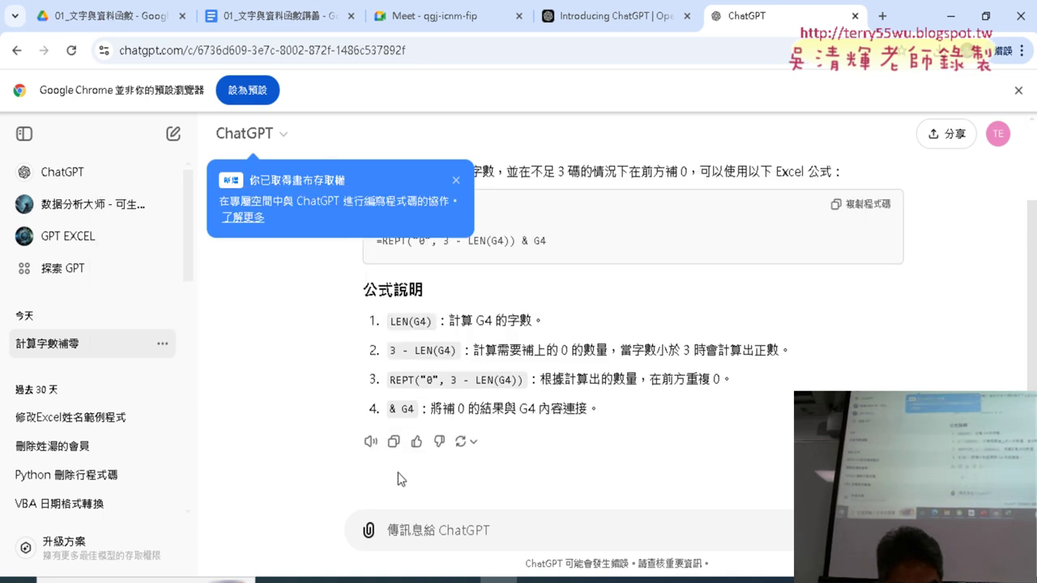
pyautogui.hotkey('ctrl', 'v')
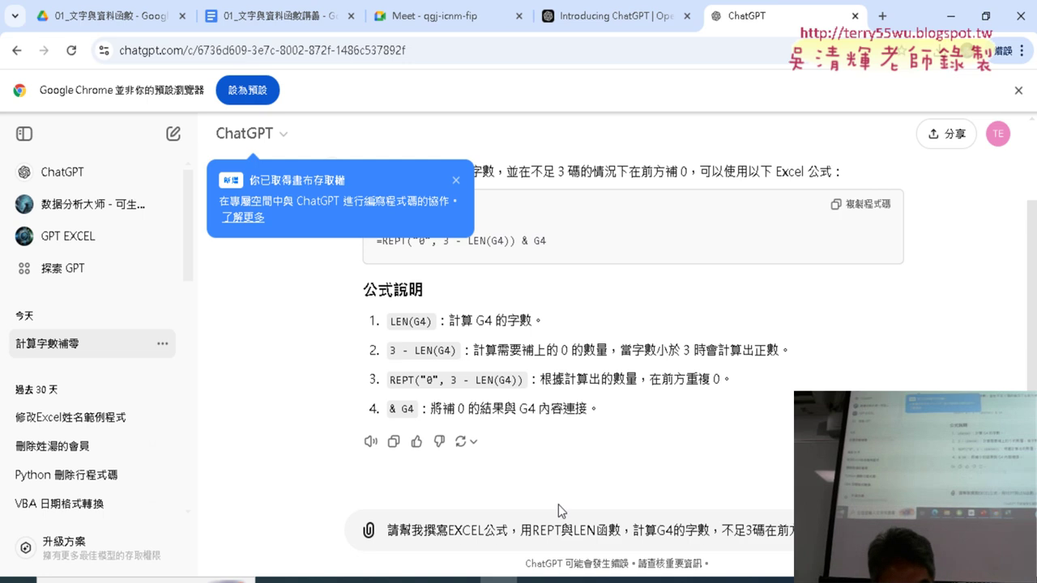
pyautogui.moveTo(520, 531); pyautogui.dragTo(632, 530)
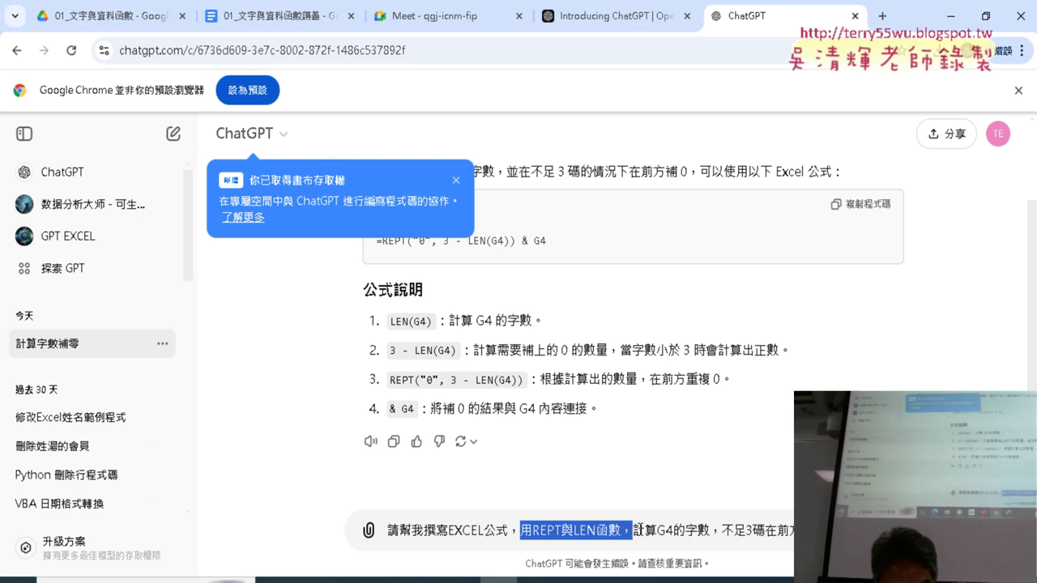
pyautogui.press('BackSpace')
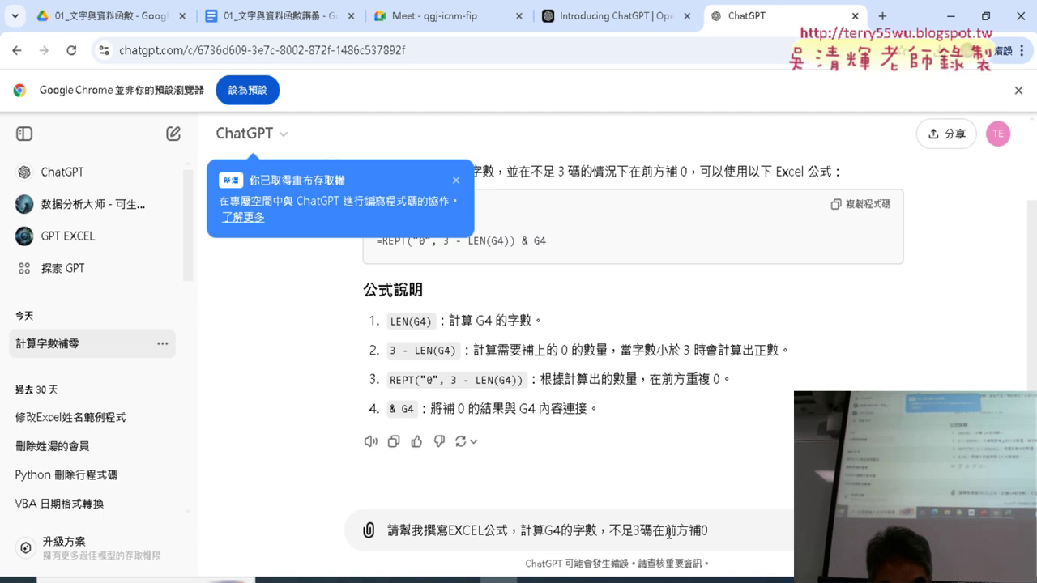
pyautogui.moveTo(716, 533); pyautogui.dragTo(689, 533)
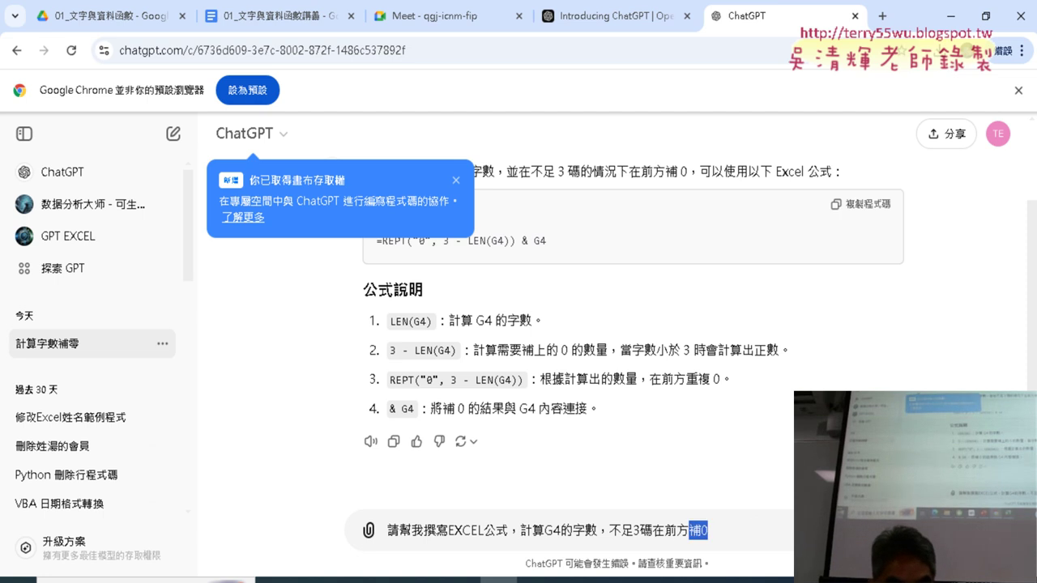
pyautogui.press('Return')
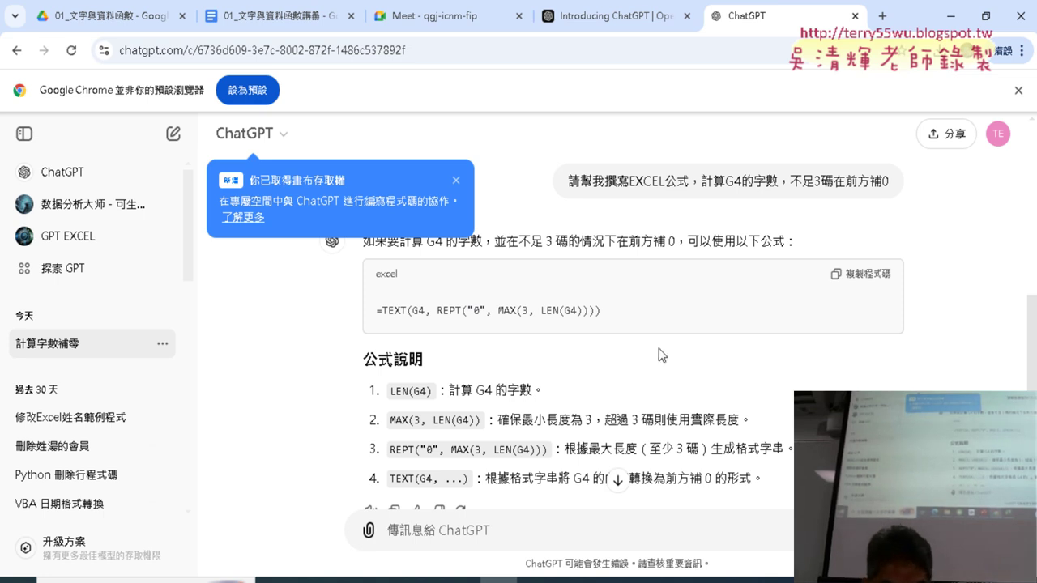
# Copy the returned formula =TEXT(G4, REPT("0", MAX(3, LEN(G4)))).
pyautogui.moveTo(601, 310); pyautogui.dragTo(376, 311)
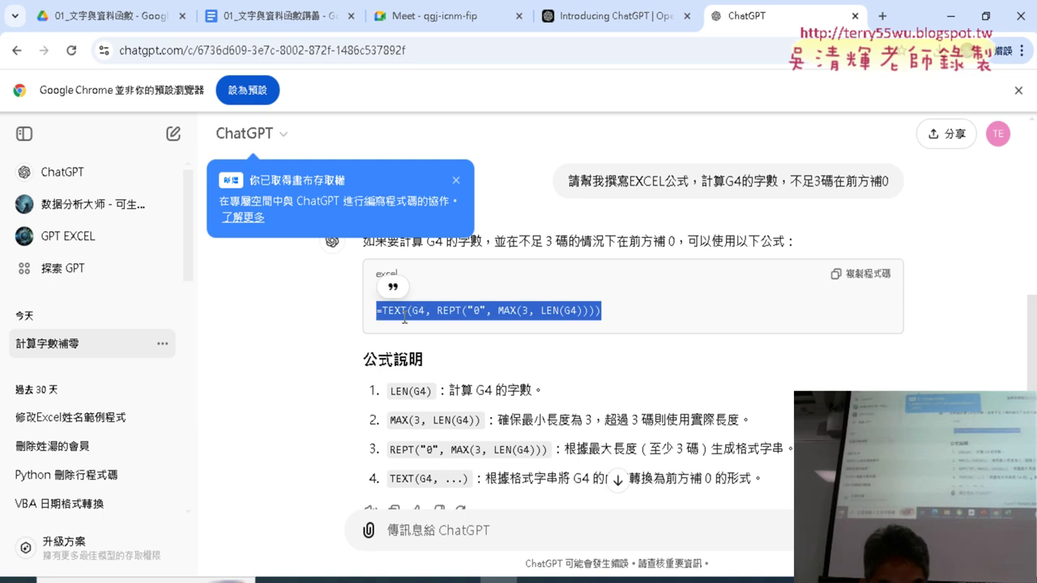
pyautogui.rightClick(412, 317)
pyautogui.click(442, 334)
# Paste =TEXT(G4, REPT("0", MAX(3, LEN(G4)))) over E4's formula, which still returns 084.
pyautogui.click(536, 580)
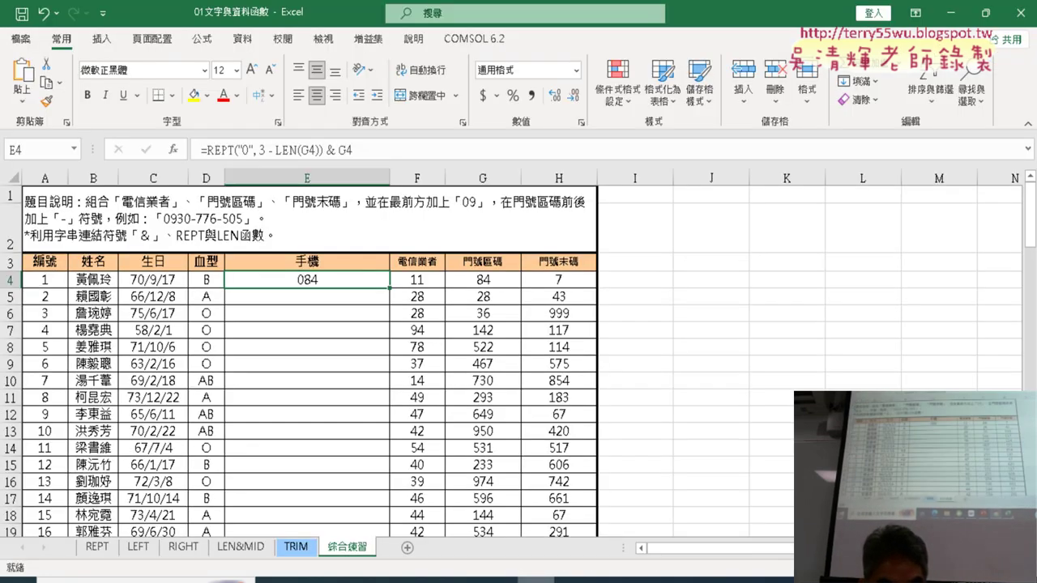
pyautogui.tripleClick(367, 163)
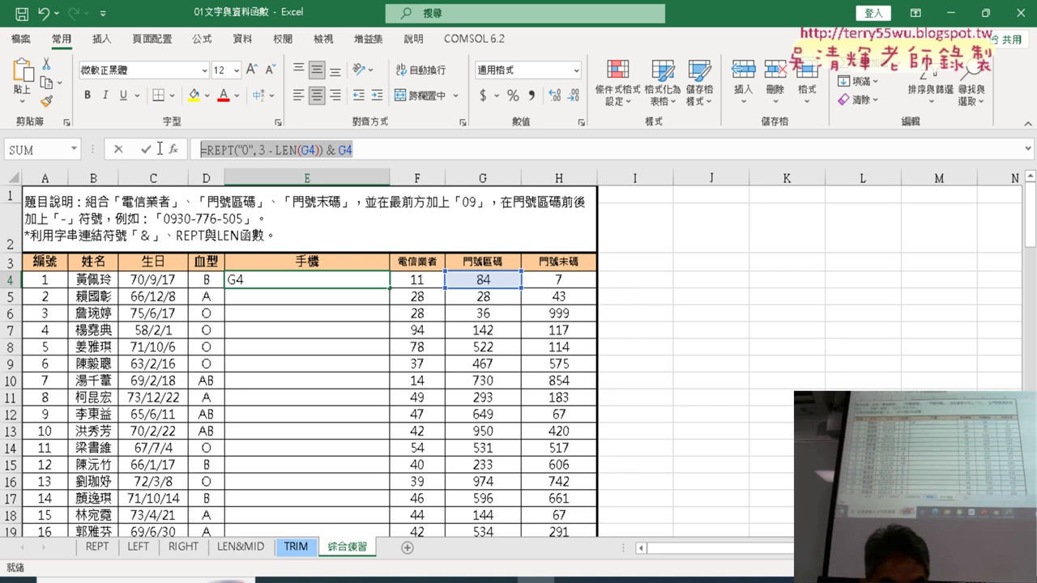
pyautogui.rightClick(269, 150)
pyautogui.click(293, 224)
pyautogui.click(148, 150)
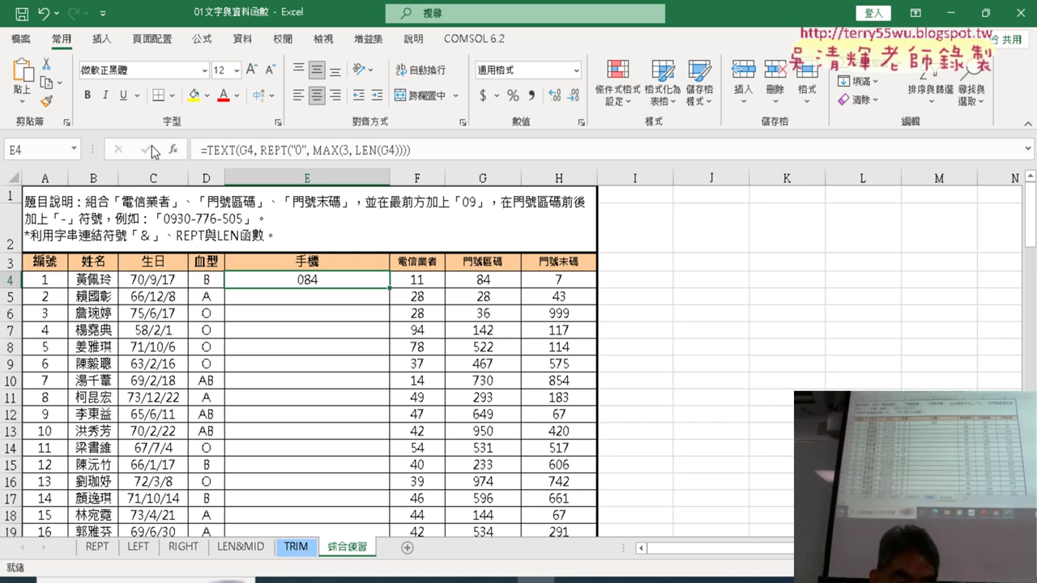
pyautogui.hotkey('alt', 'Tab')
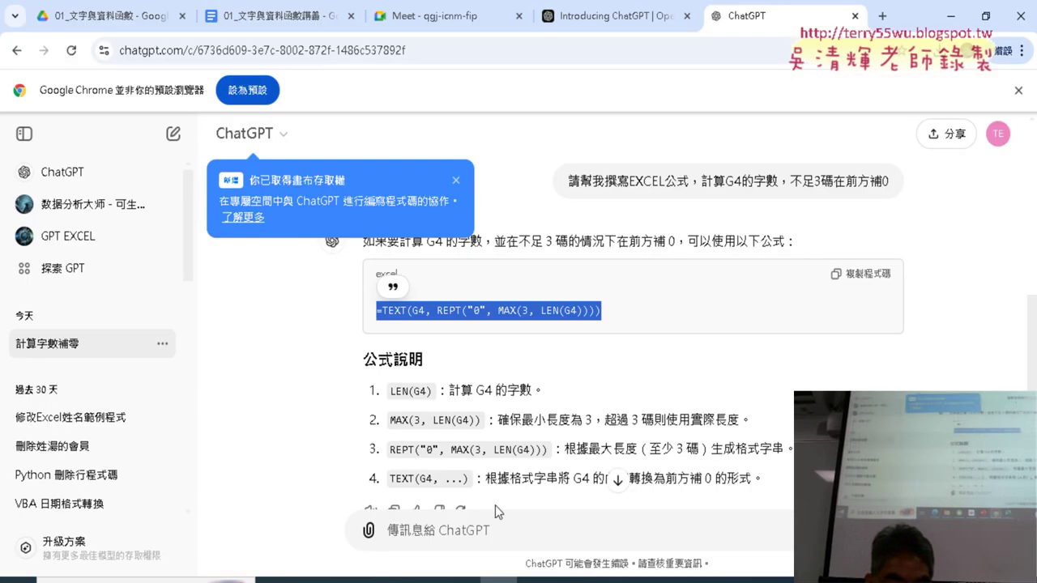
pyautogui.click(283, 16)
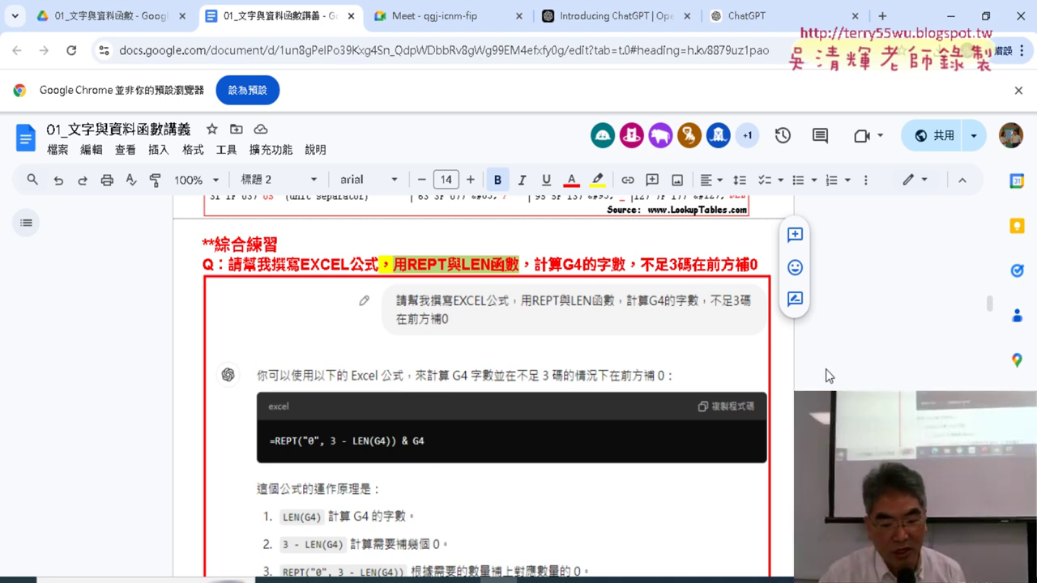
pyautogui.scroll(-4, 826, 379)
pyautogui.scroll(-1, 826, 379)
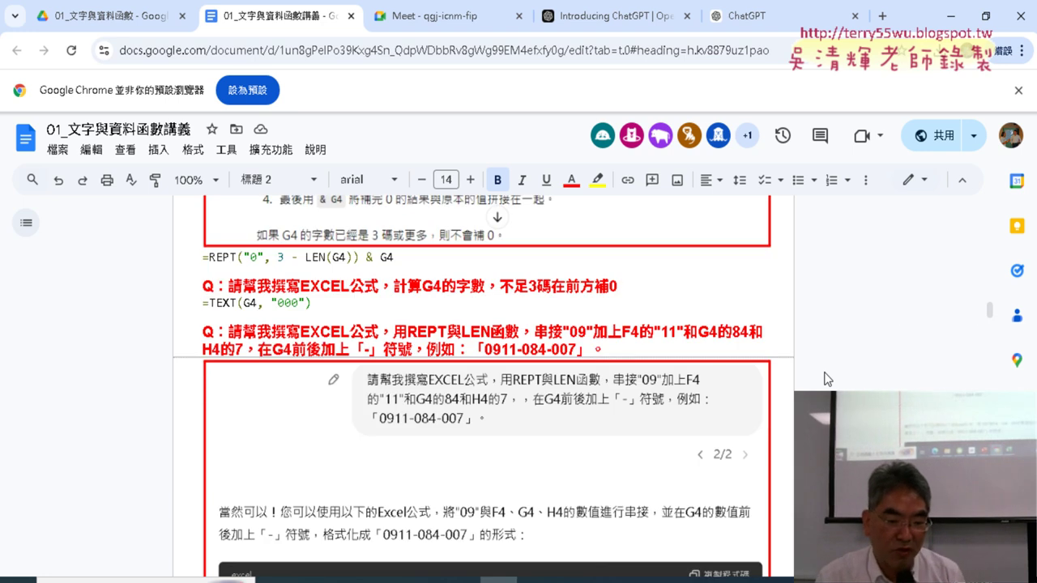
pyautogui.scroll(-1, 632, 322)
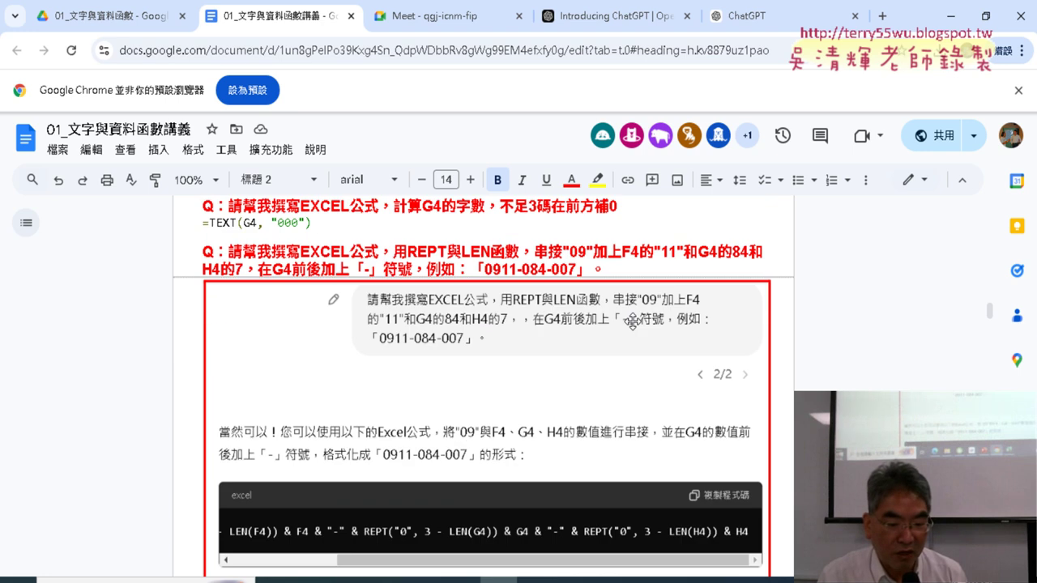
pyautogui.moveTo(230, 206); pyautogui.dragTo(615, 206)
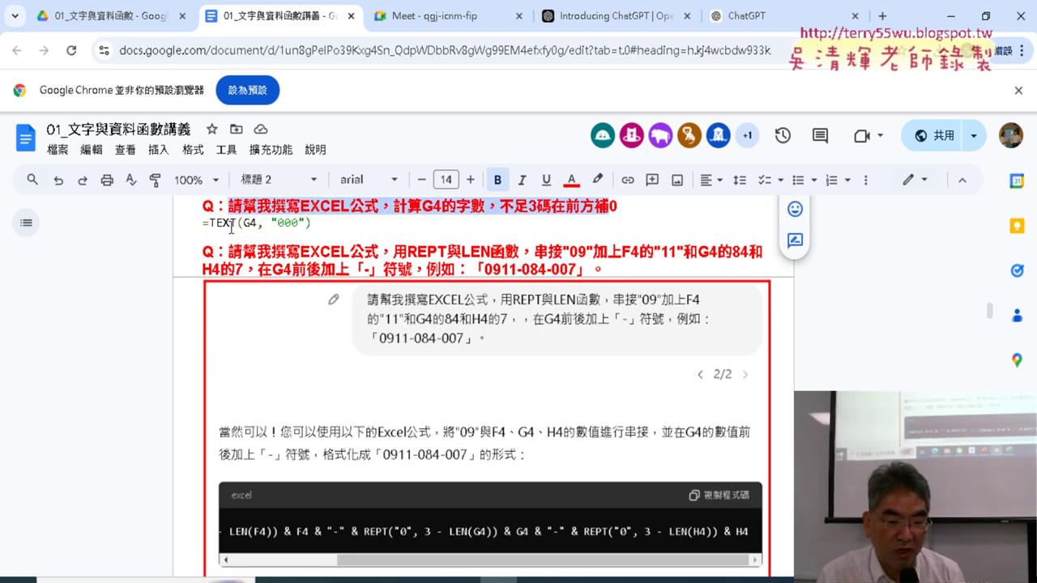
pyautogui.moveTo(229, 252); pyautogui.dragTo(638, 266)
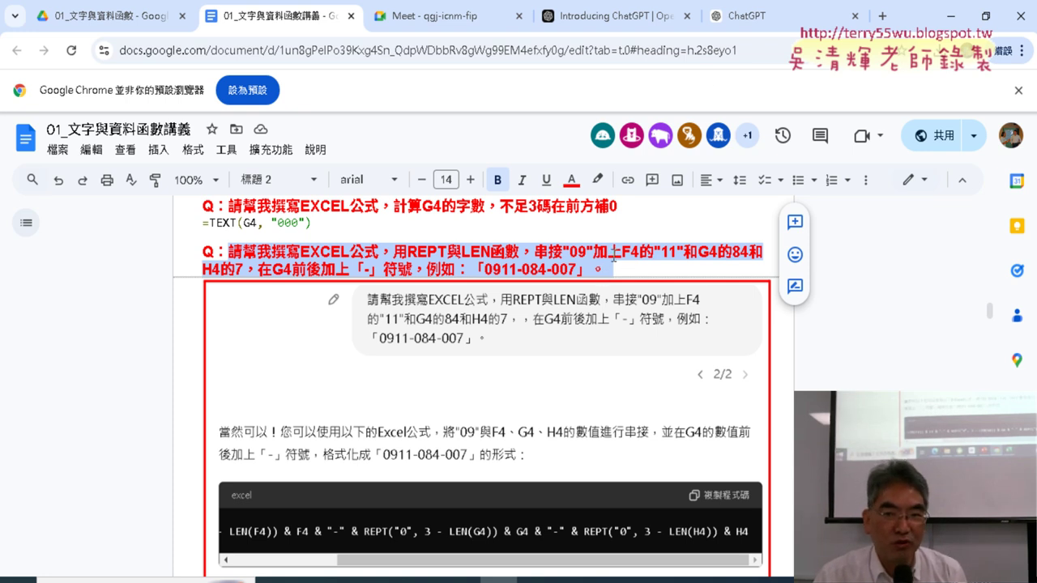
pyautogui.moveTo(990, 311)
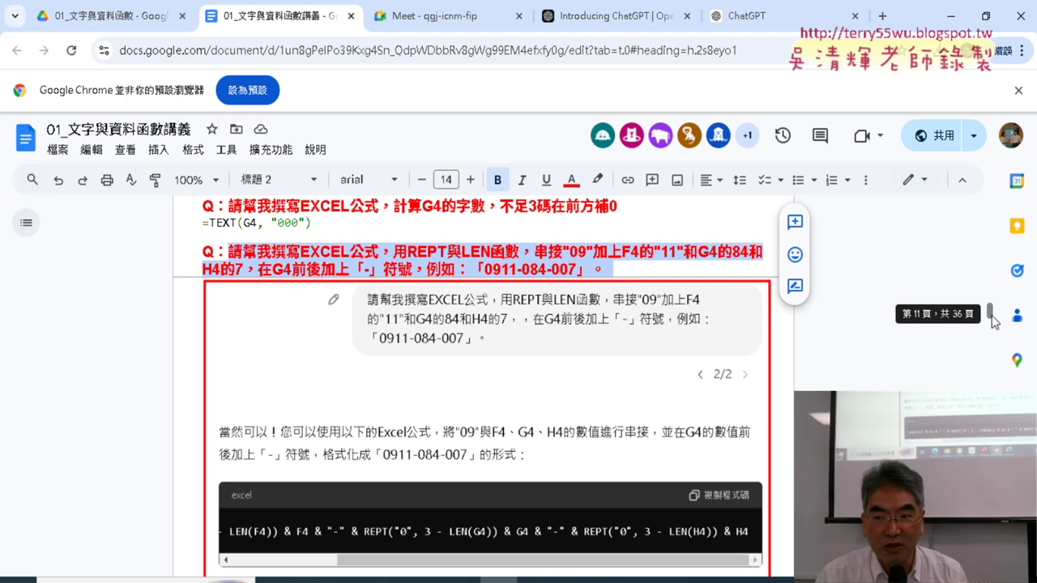
# Paste the copied handout question into ChatGPT's message box as a new prompt.
pyautogui.click(777, 16)
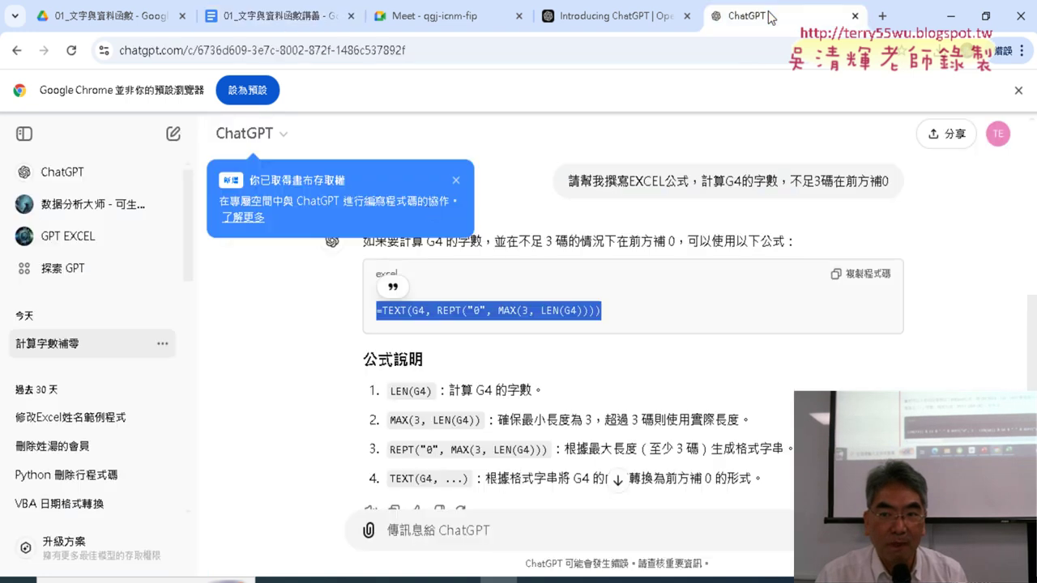
pyautogui.scroll(-1, 638, 314)
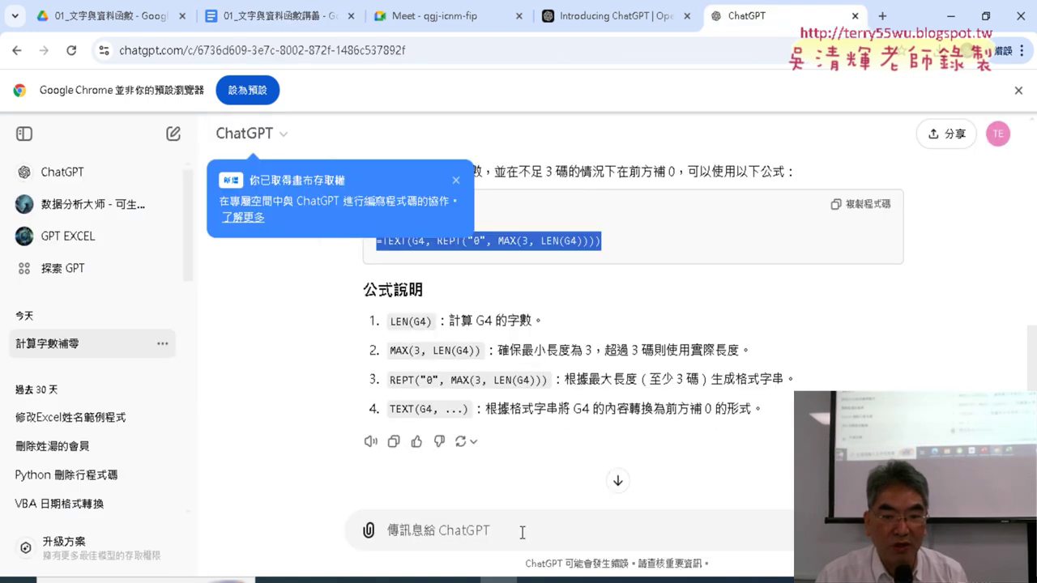
pyautogui.click(490, 531)
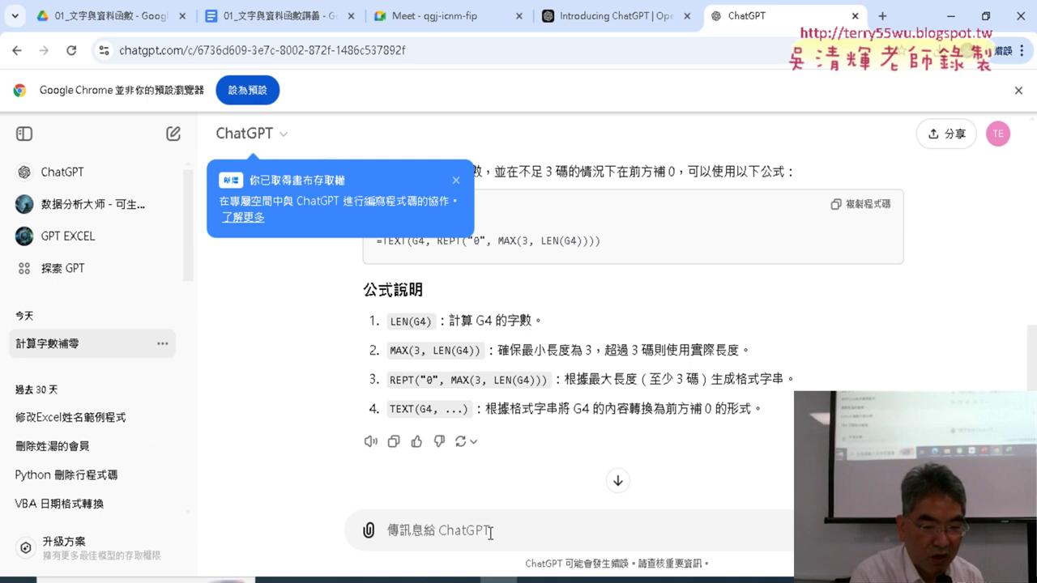
pyautogui.hotkey('ctrl', 'v')
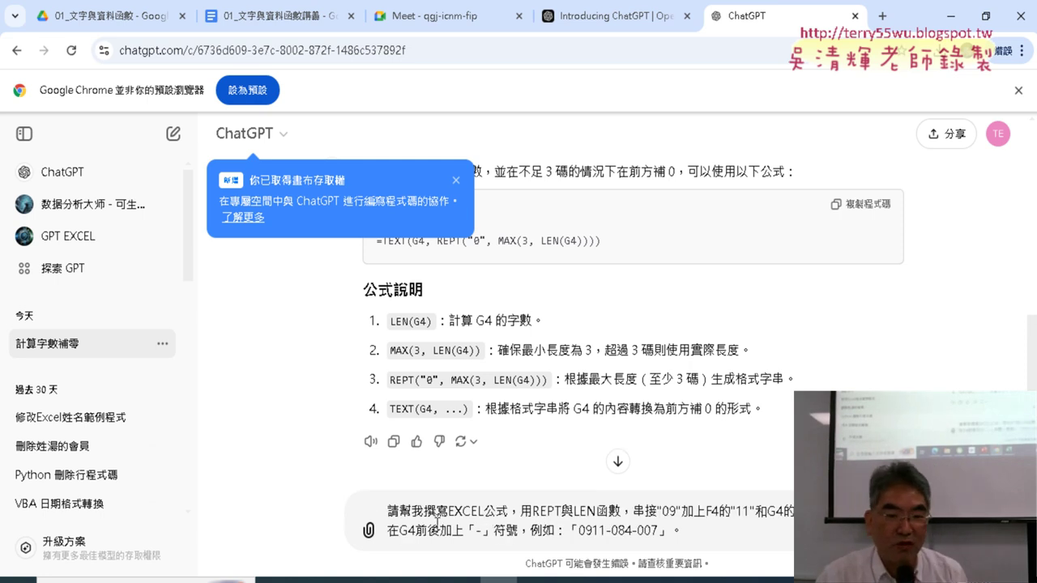
# Delete the leading 請撰 so the prompt begins 幫我寫EXCEL公式, then review its REPT/LEN and "09" requirements.
pyautogui.moveTo(448, 511); pyautogui.dragTo(509, 519)
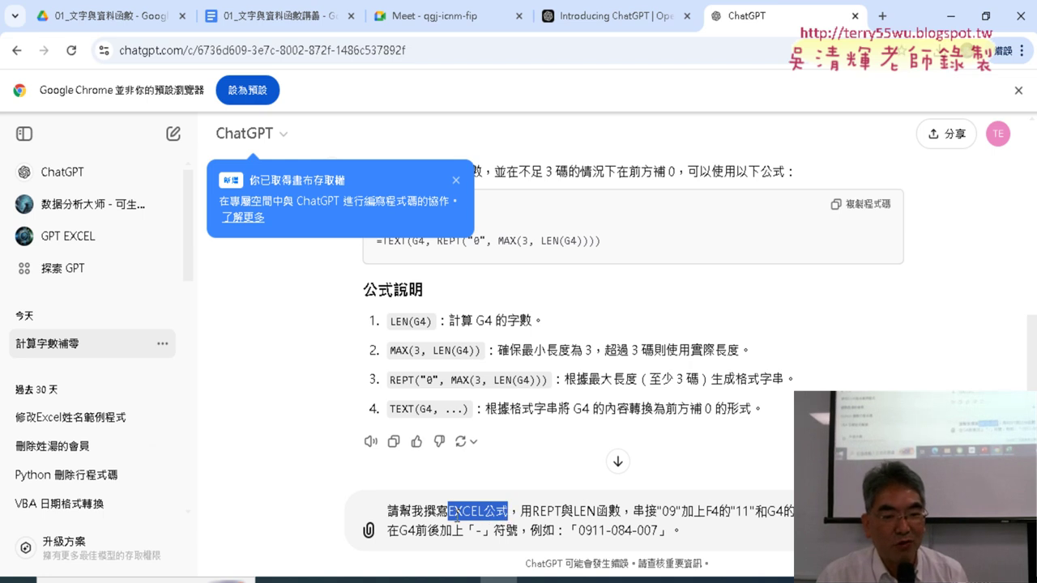
pyautogui.click(398, 508)
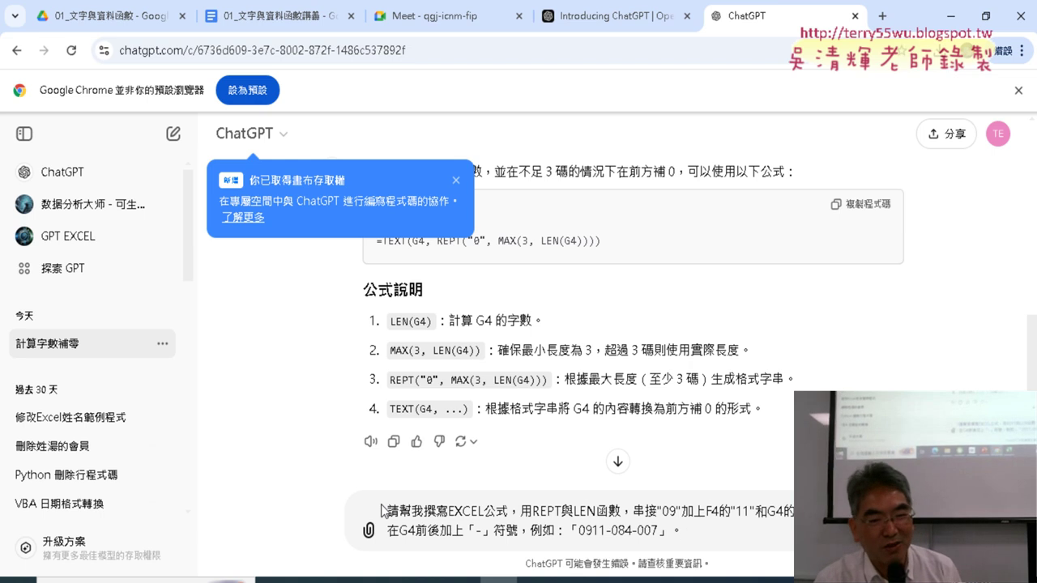
pyautogui.doubleClick(397, 509)
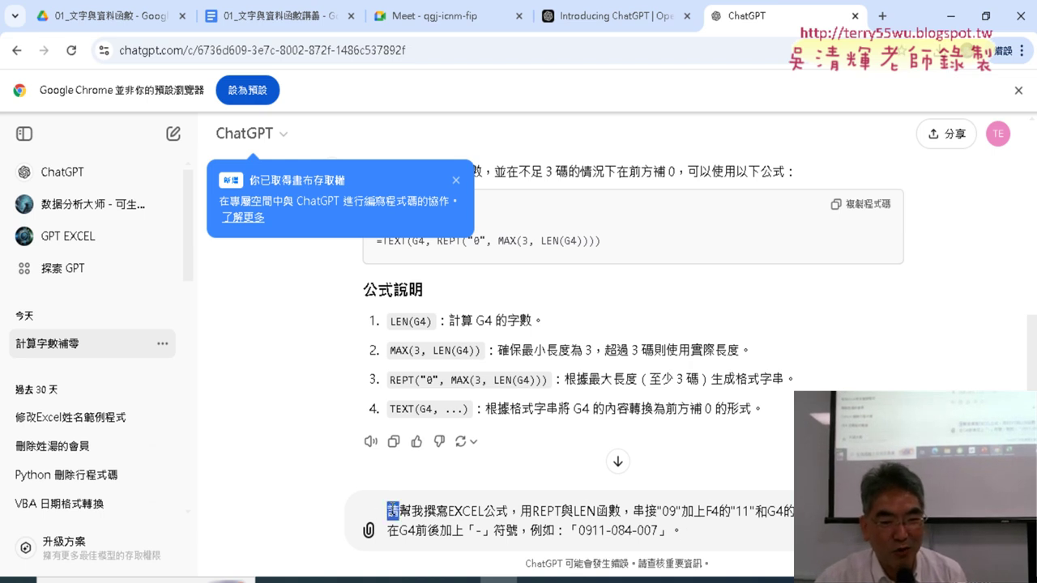
pyautogui.press('BackSpace')
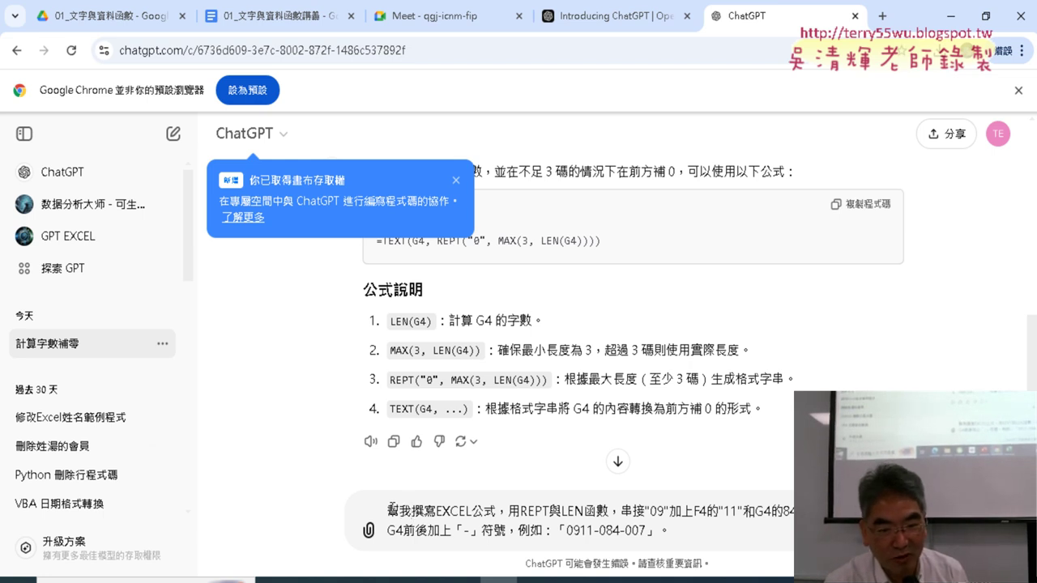
pyautogui.press('BackSpace')
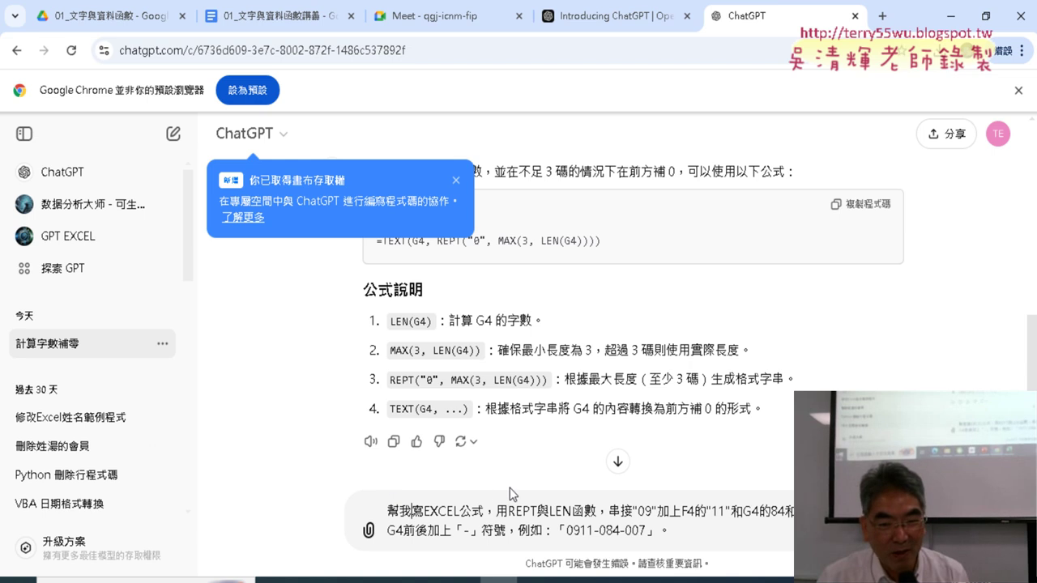
pyautogui.moveTo(495, 511); pyautogui.dragTo(607, 511)
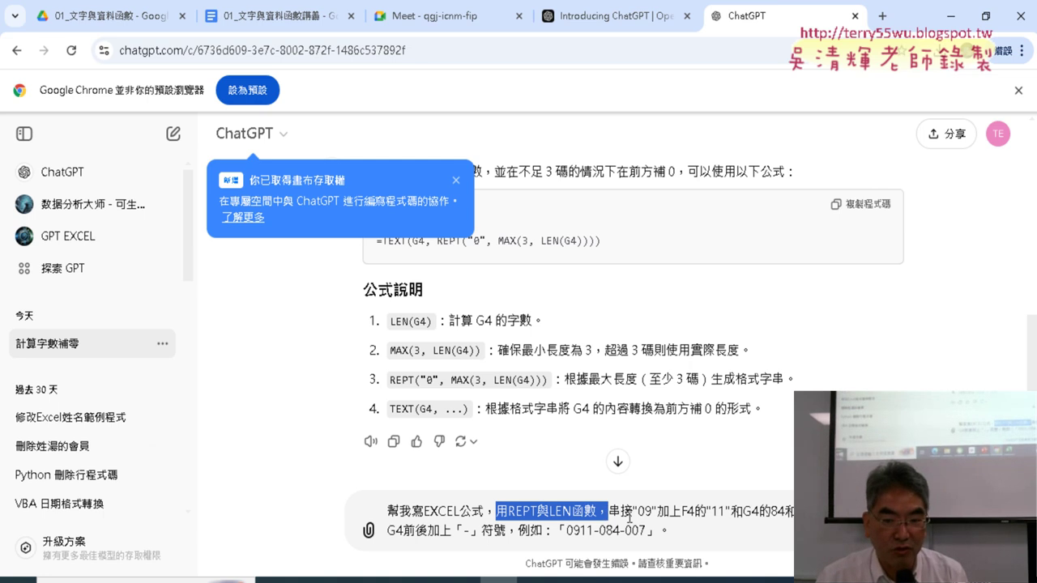
pyautogui.moveTo(633, 511); pyautogui.dragTo(657, 512)
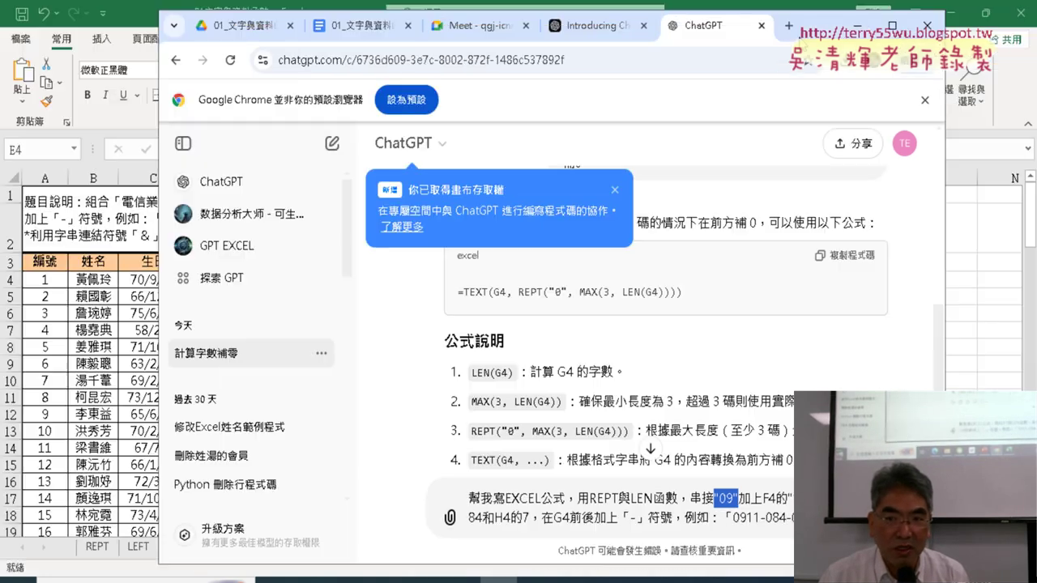
# Snap the browser to the right half of the screen, leaving Excel visible on the left.
pyautogui.moveTo(944, 106); pyautogui.dragTo(735, 106)
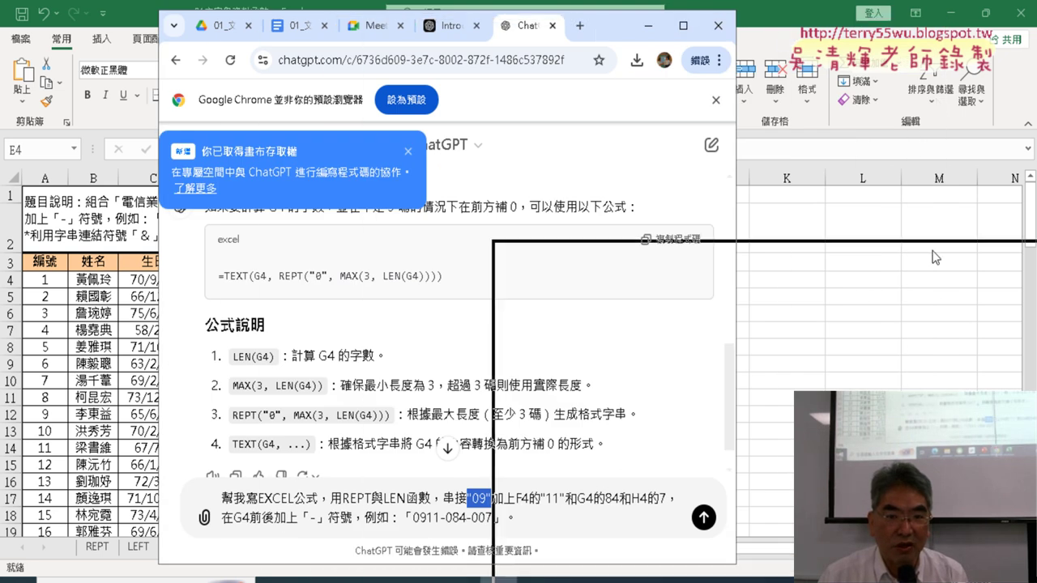
pyautogui.moveTo(929, 75); pyautogui.dragTo(953, 26)
pyautogui.click(444, 185)
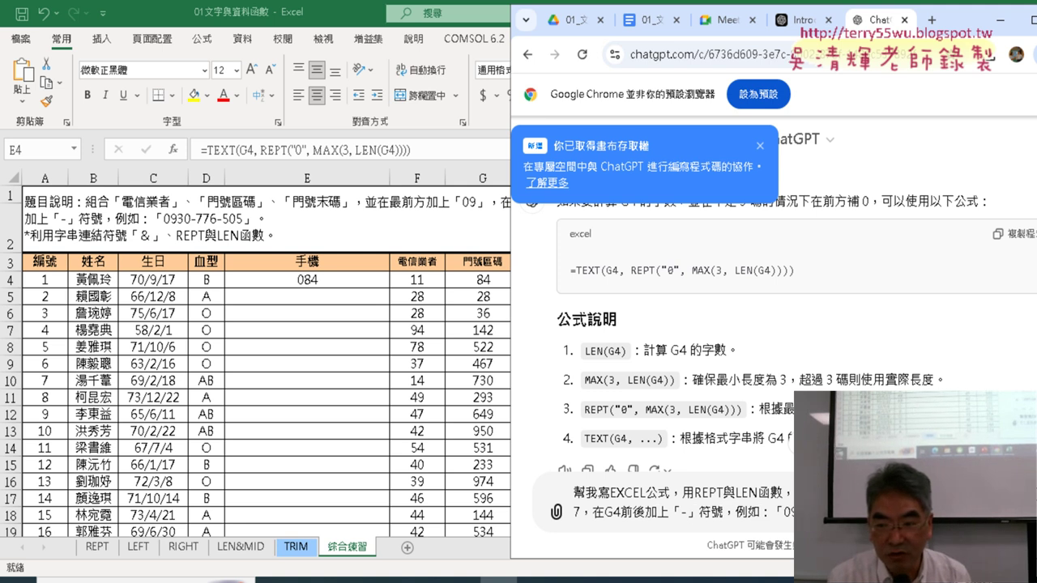
# Add 的"7" to the prompt, try then remove 、H4 after G4, and review the dash and example wording.
pyautogui.write('的"7')
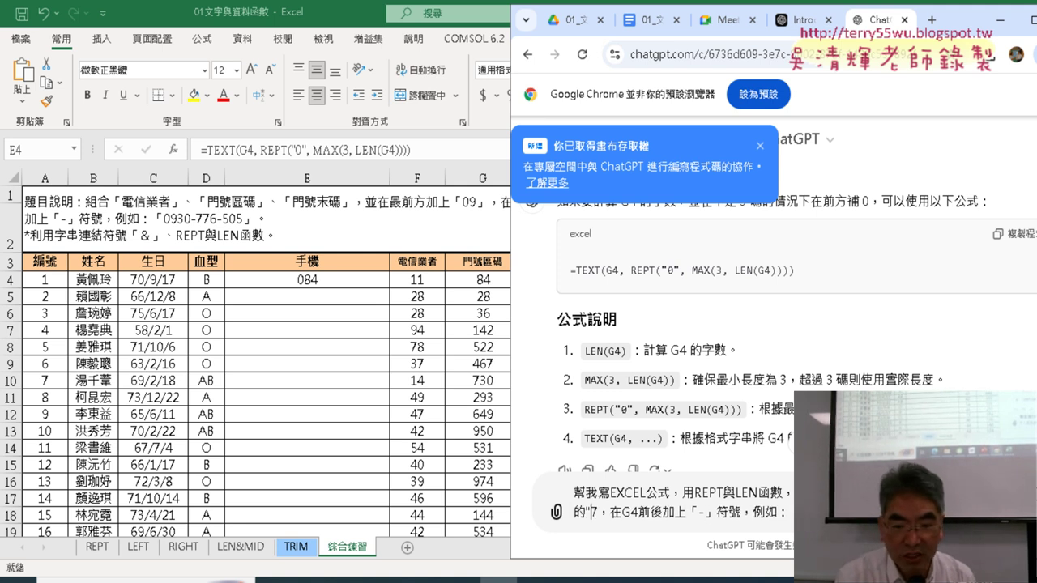
pyautogui.write('"')
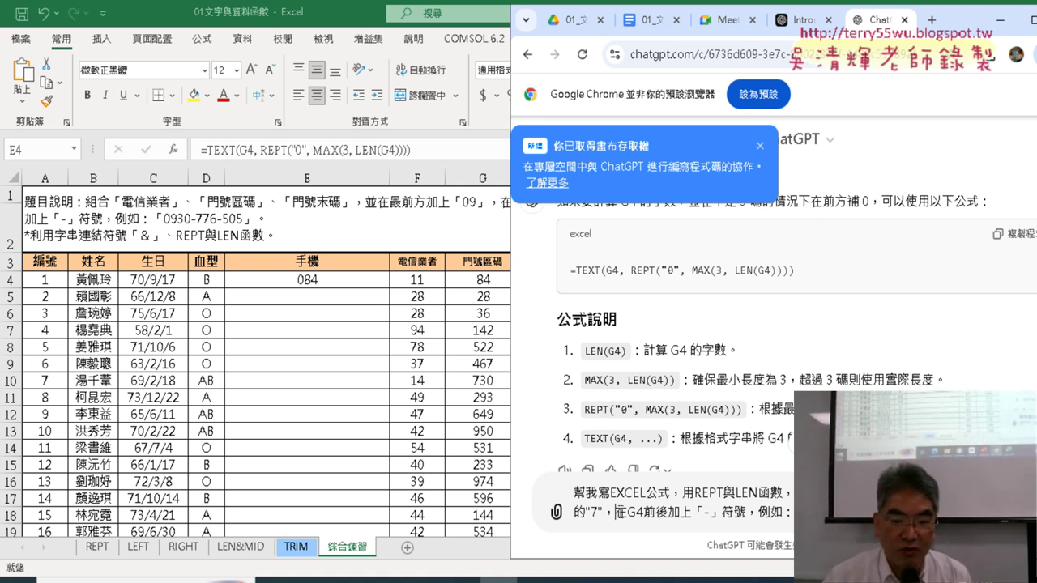
pyautogui.moveTo(617, 512); pyautogui.dragTo(704, 517)
pyautogui.click(648, 515)
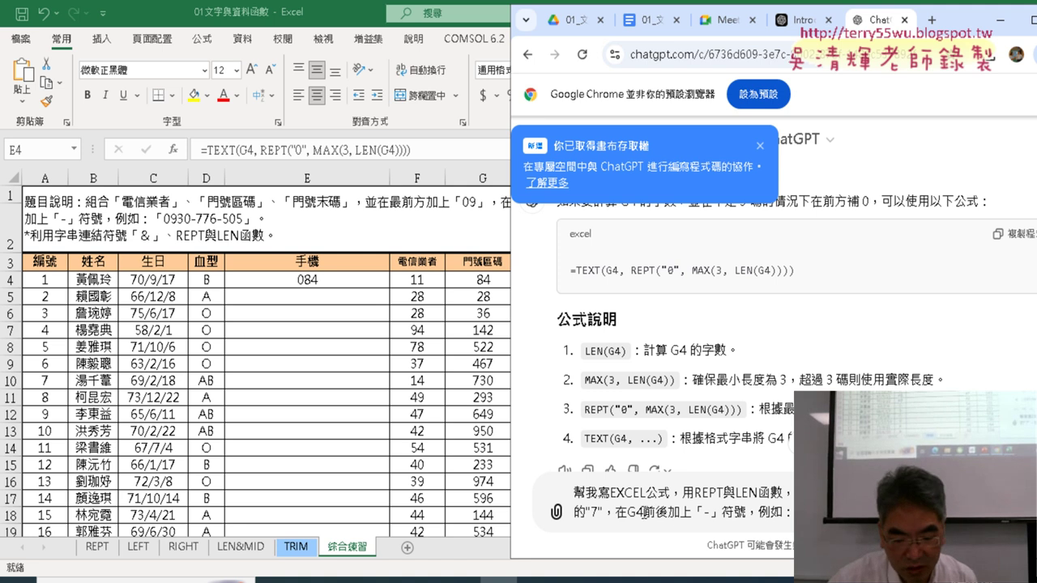
pyautogui.write('、')
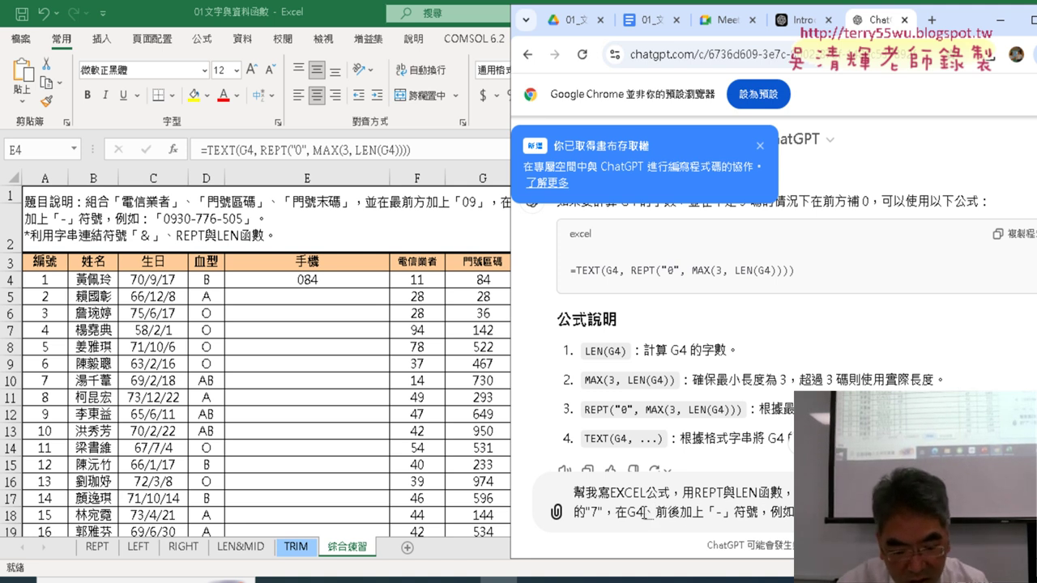
pyautogui.write('H')
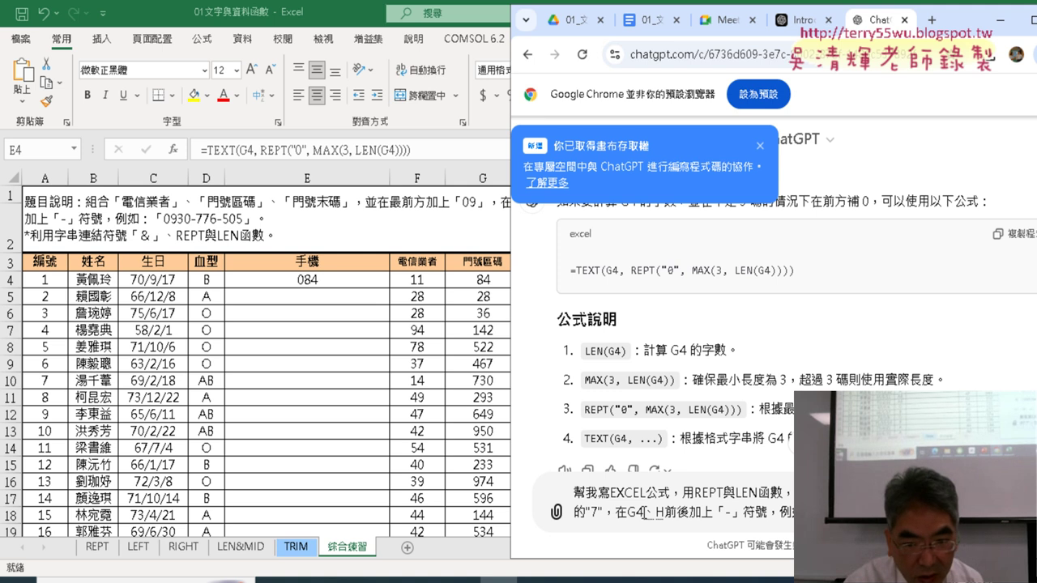
pyautogui.write('4')
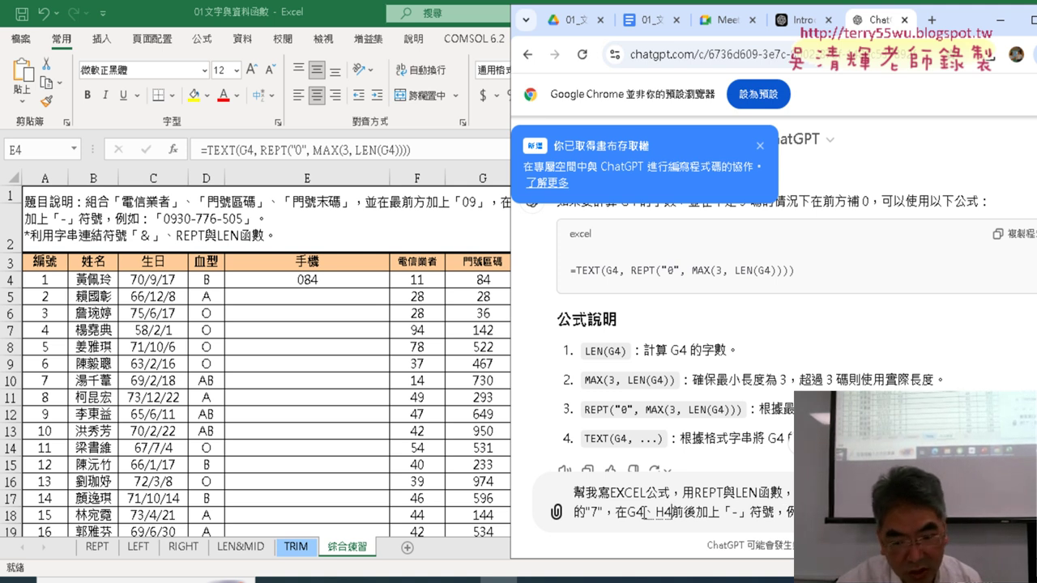
pyautogui.press('BackSpace')
pyautogui.press('BackSpace')
pyautogui.press('BackSpace')
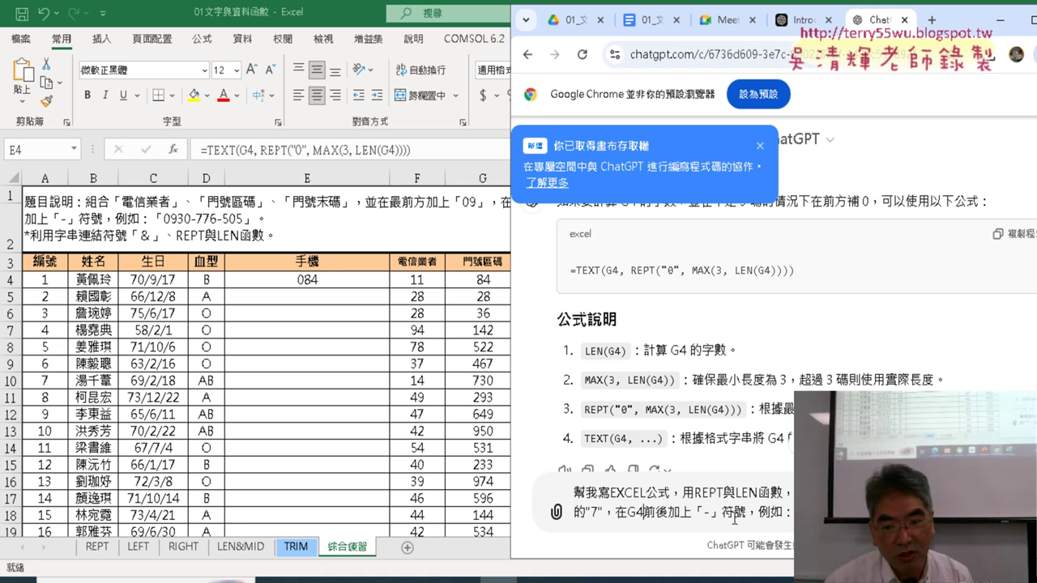
pyautogui.moveTo(720, 512); pyautogui.dragTo(692, 512)
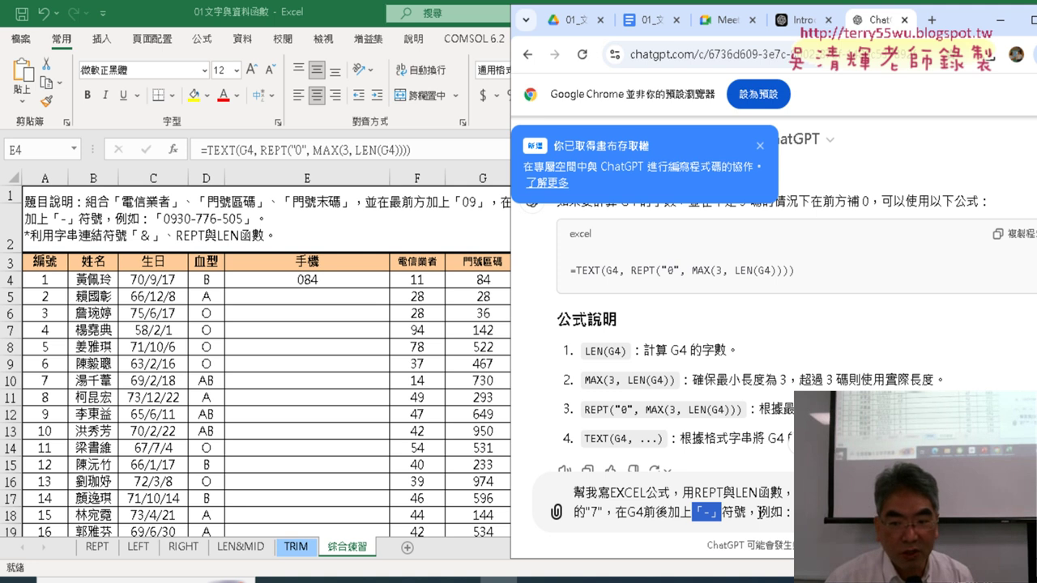
pyautogui.moveTo(758, 512); pyautogui.dragTo(792, 512)
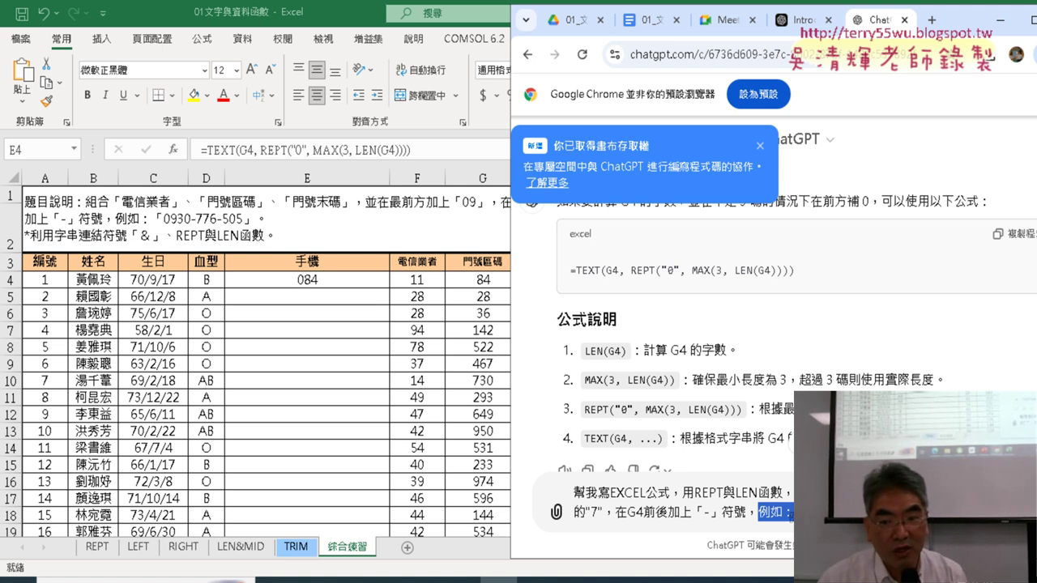
pyautogui.click(794, 511)
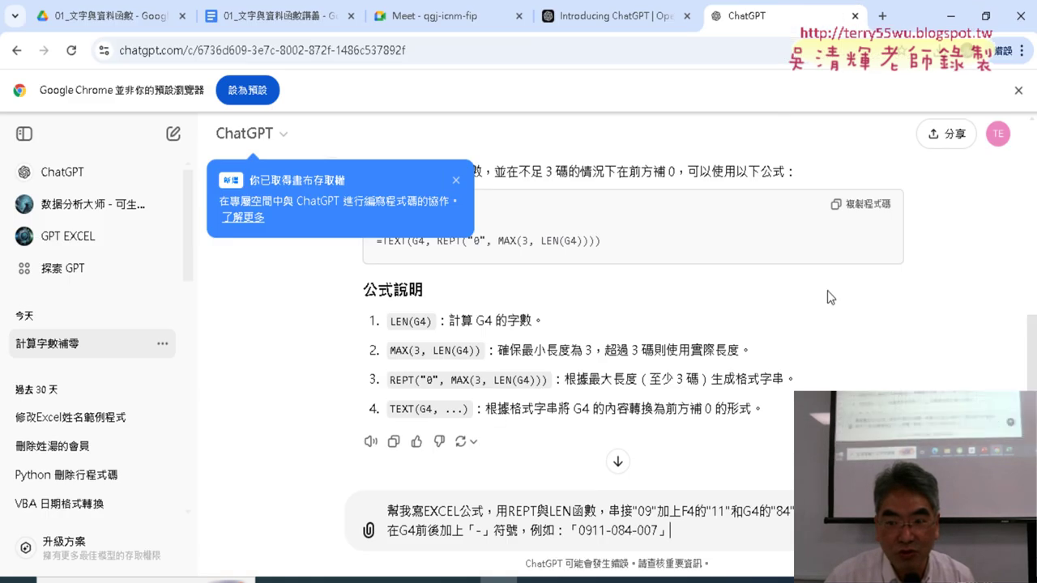
# Maximize the browser and read the answer's explanation of how & joins "09" and F4.
pyautogui.click(982, 19)
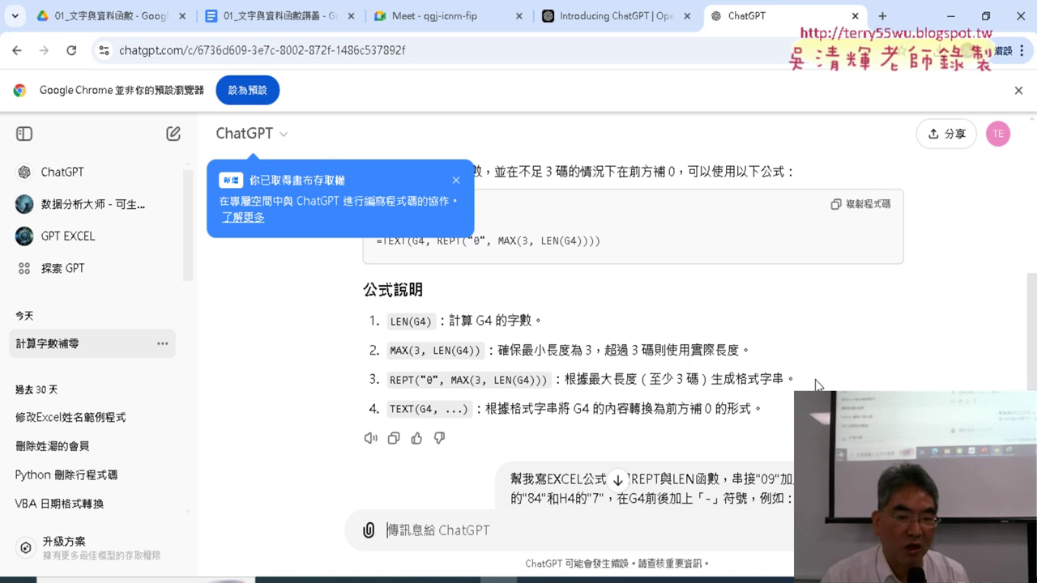
pyautogui.scroll(-4, 816, 384)
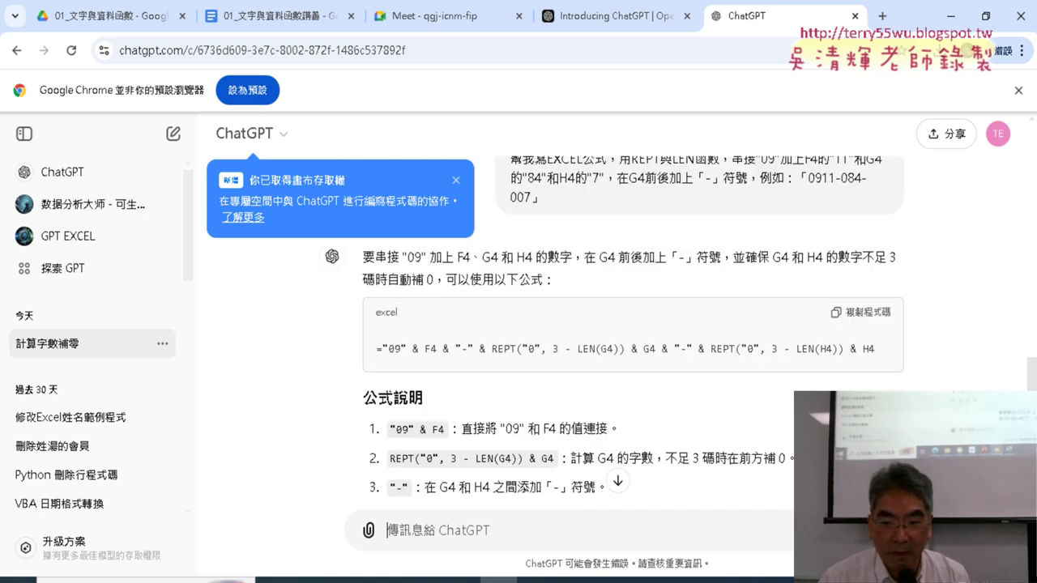
pyautogui.scroll(-1, 816, 384)
pyautogui.scroll(1, 815, 384)
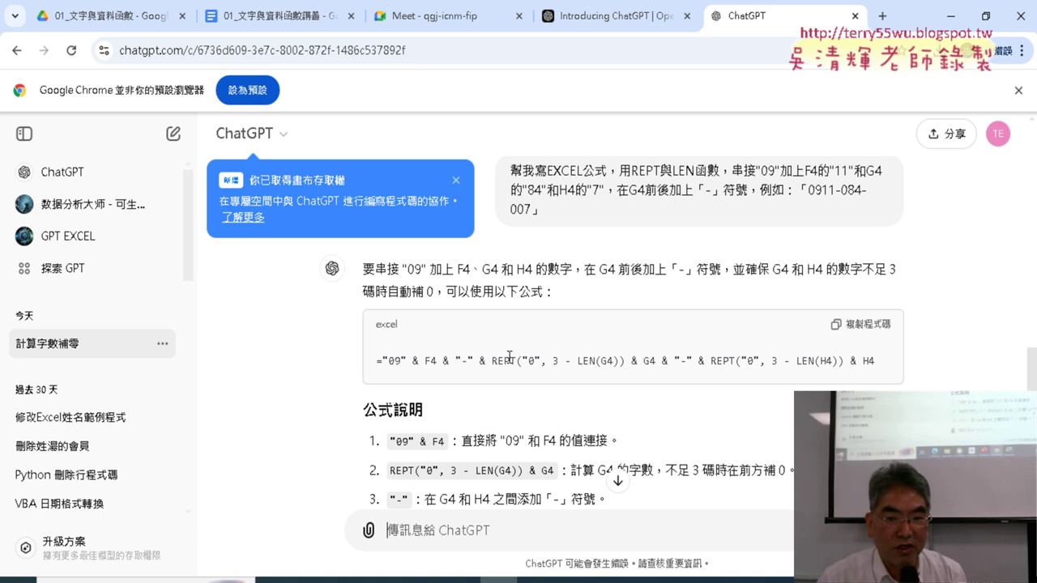
pyautogui.scroll(-1, 414, 360)
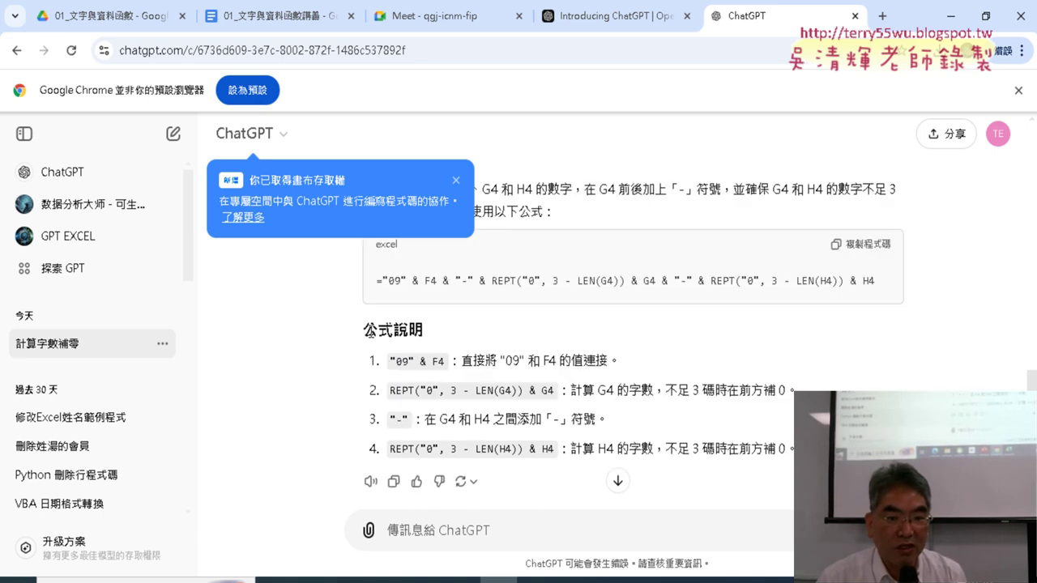
pyautogui.moveTo(365, 331); pyautogui.dragTo(425, 334)
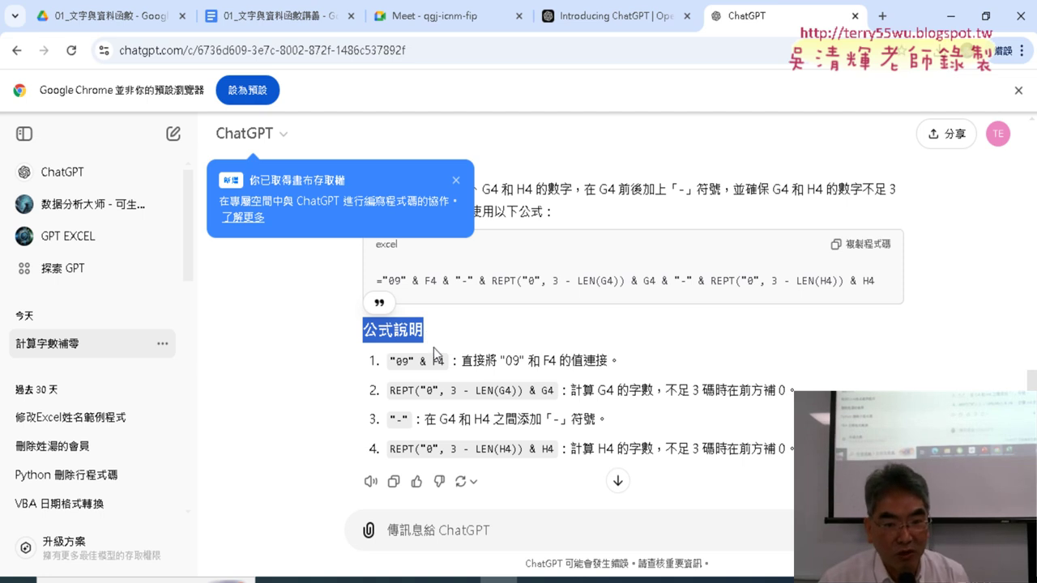
pyautogui.moveTo(461, 362); pyautogui.dragTo(608, 362)
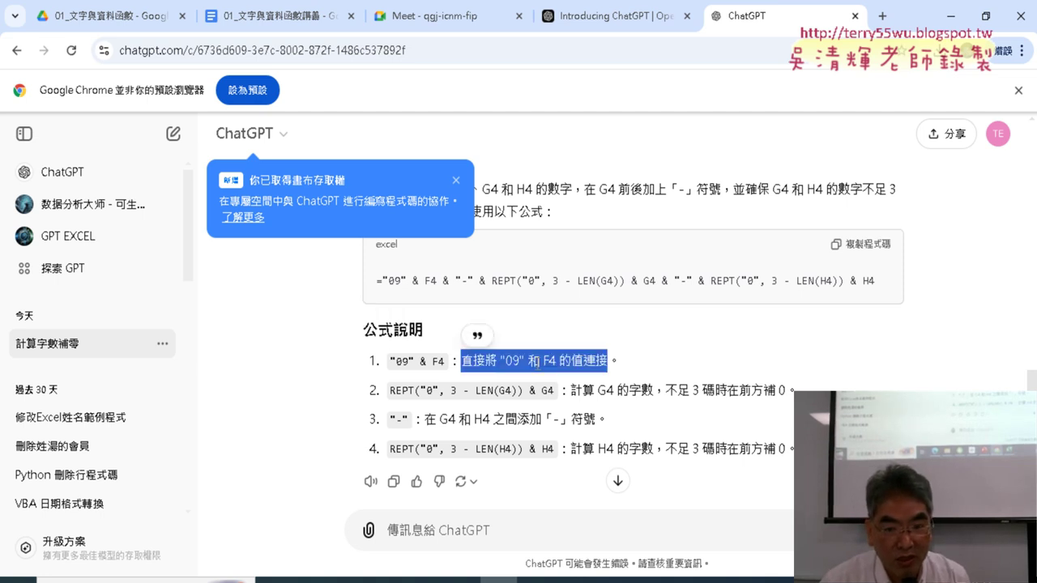
pyautogui.moveTo(434, 361); pyautogui.dragTo(418, 362)
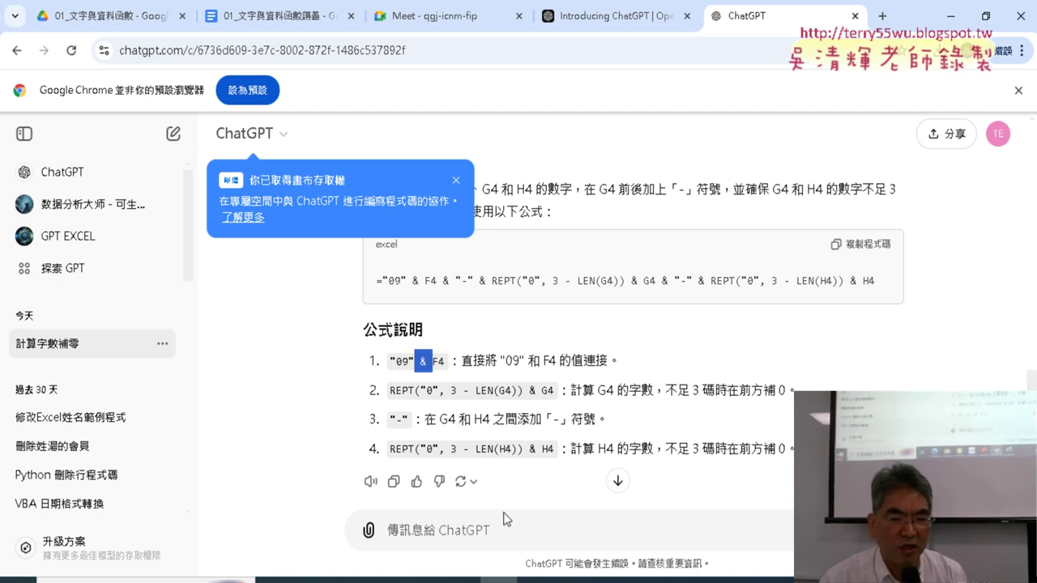
pyautogui.click(488, 528)
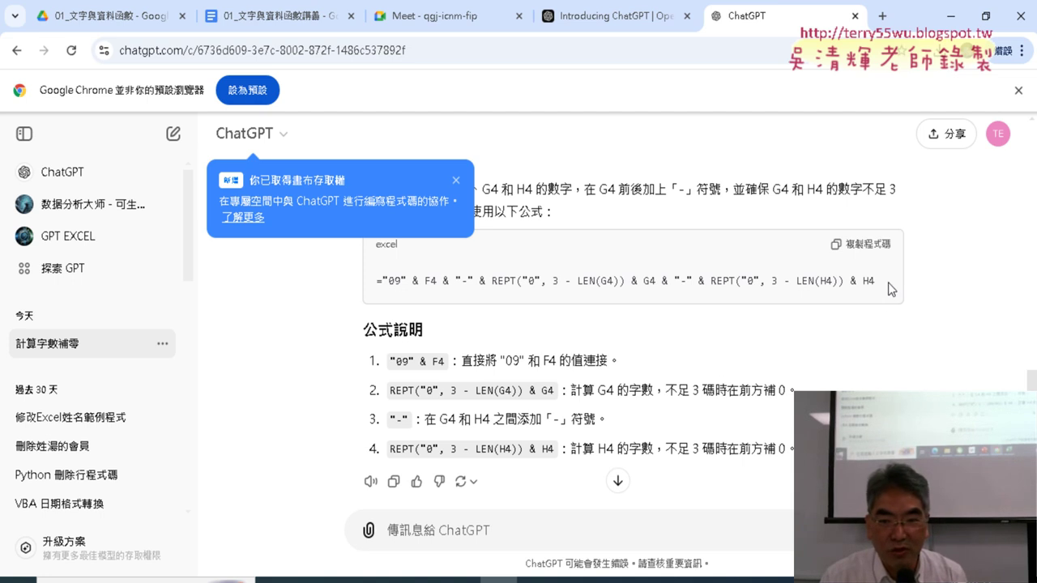
# Copy the new REPT/LEN formula from the answer and minimize the browser.
pyautogui.moveTo(888, 282); pyautogui.dragTo(377, 282)
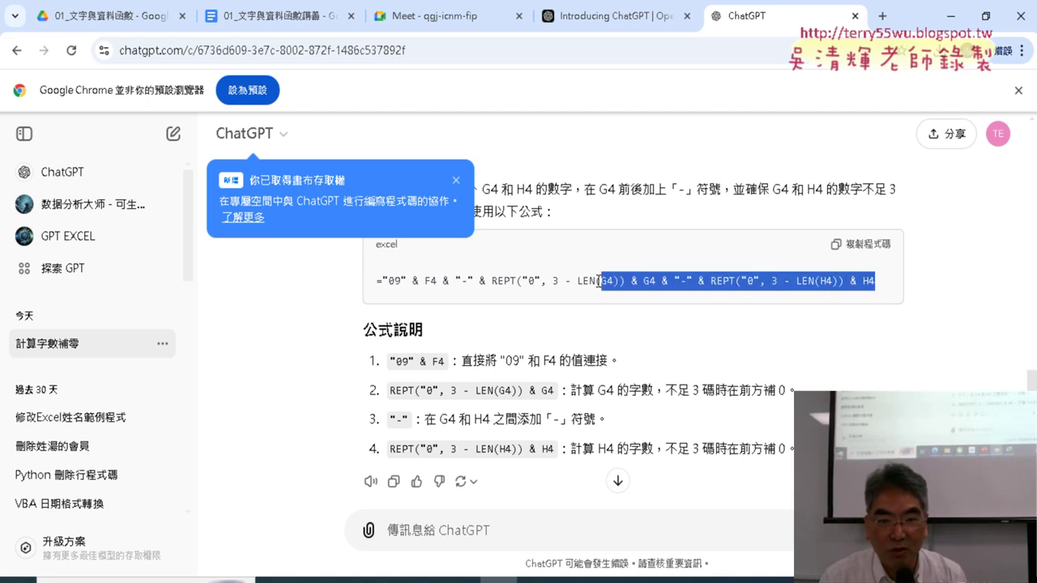
pyautogui.rightClick(455, 286)
pyautogui.click(486, 299)
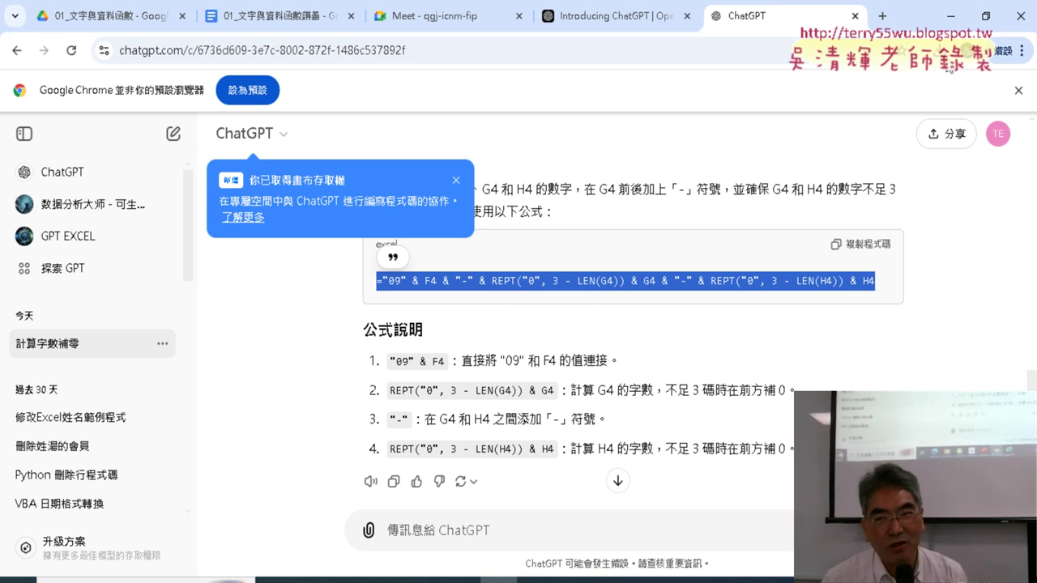
pyautogui.click(963, 10)
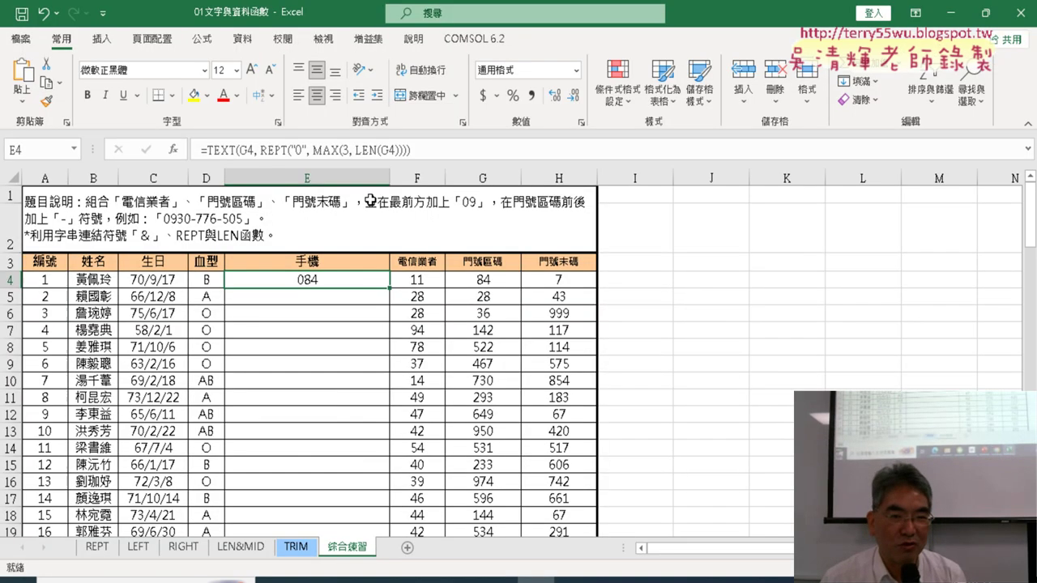
pyautogui.click(429, 149)
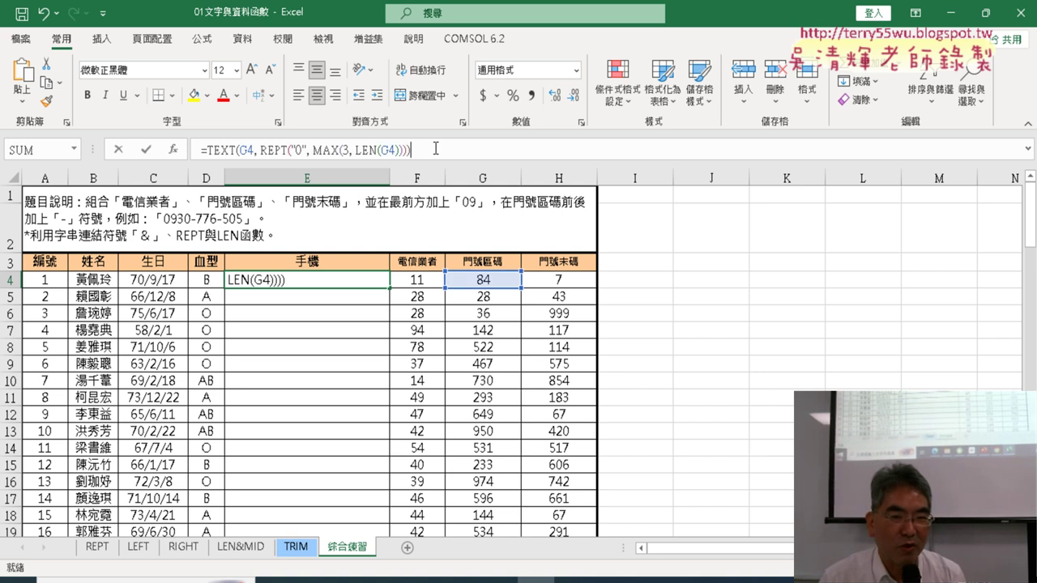
pyautogui.moveTo(196, 149); pyautogui.dragTo(411, 150)
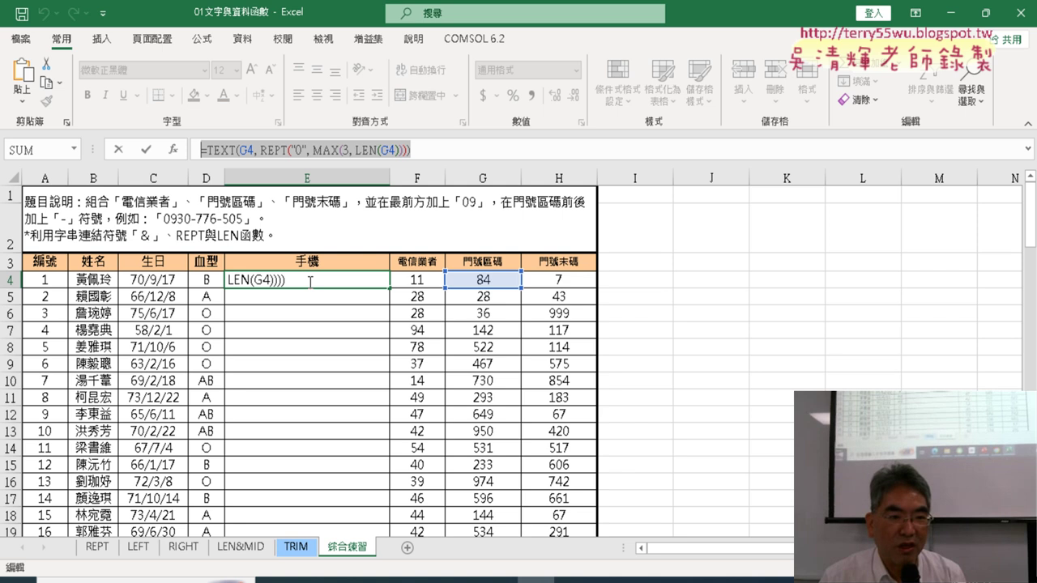
pyautogui.rightClick(310, 148)
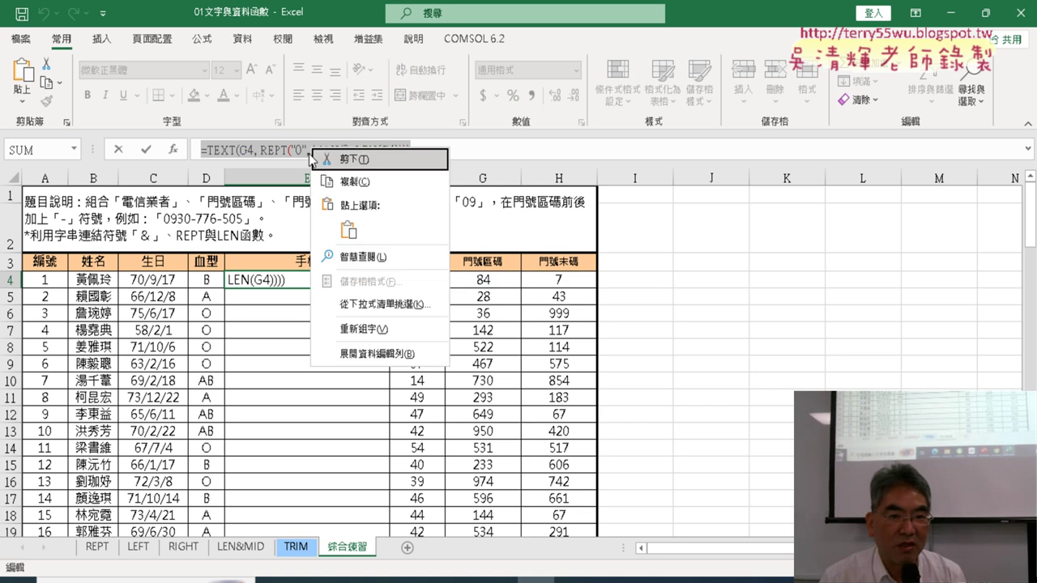
pyautogui.click(347, 233)
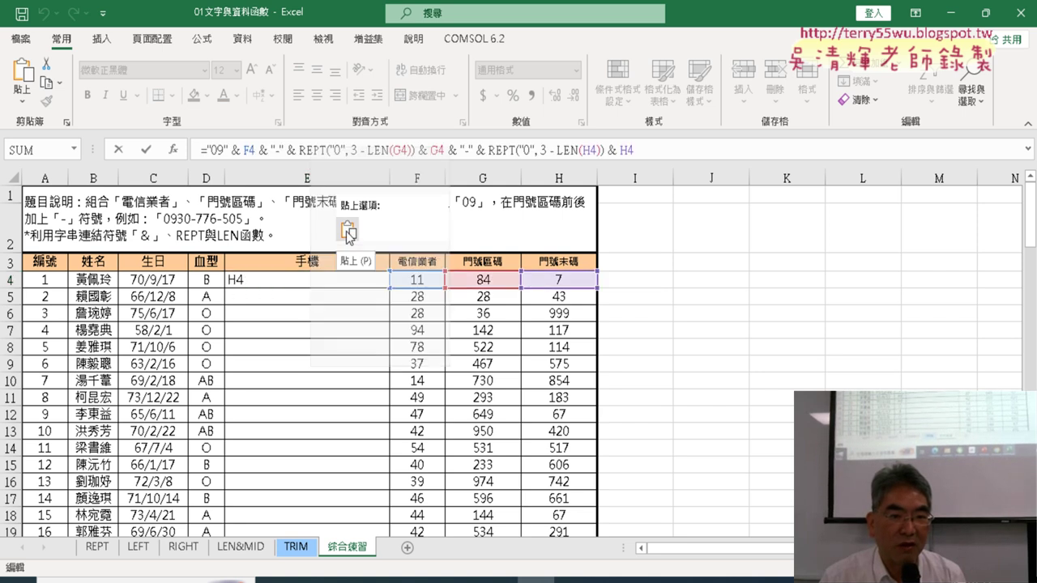
pyautogui.click(147, 155)
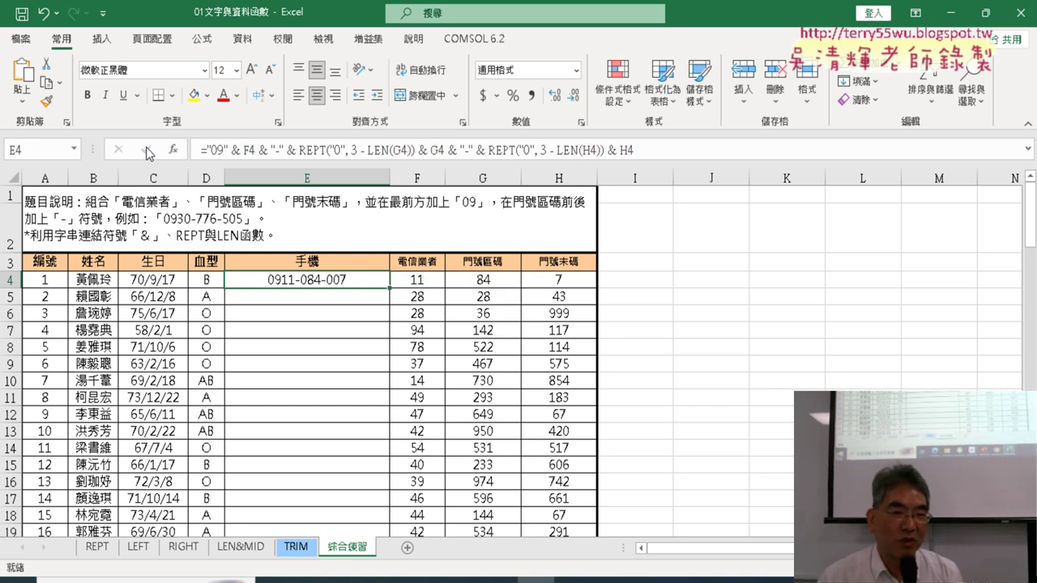
pyautogui.doubleClick(388, 287)
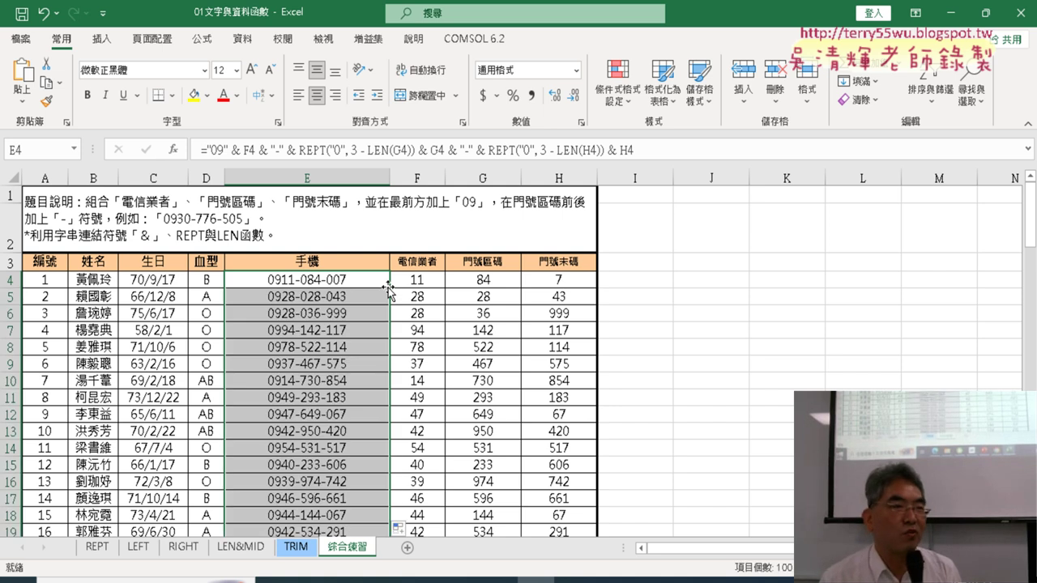
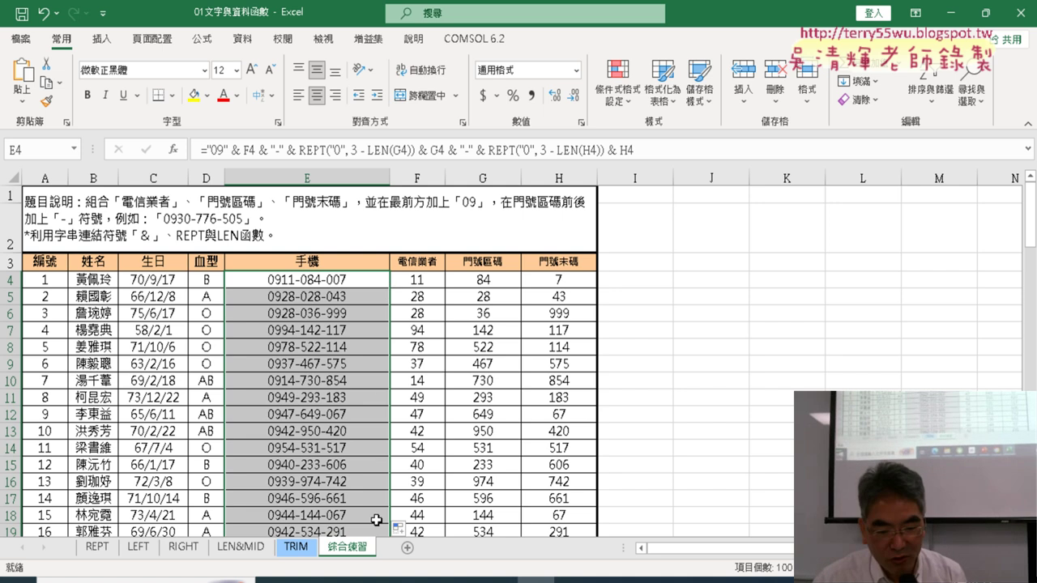
# Switch to Chrome, where ChatGPT shows the "09" & F4 & REPT/LEN phone formula.
pyautogui.click(498, 580)
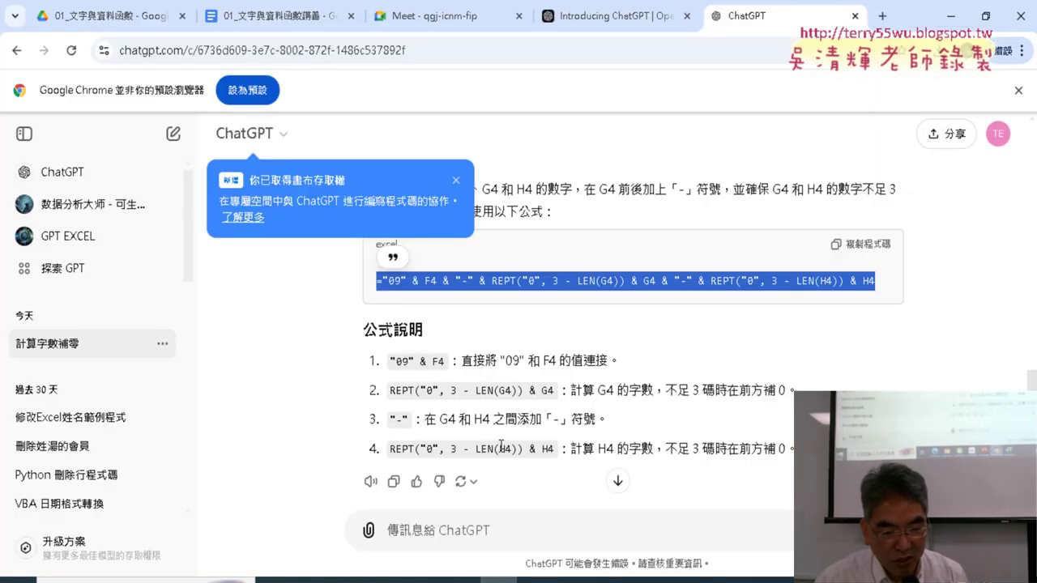
# Dismiss the canvas notice and highlight 'EXCEL公式', '用REPT與LEN函數' and '例如：' in the prompt.
pyautogui.click(456, 180)
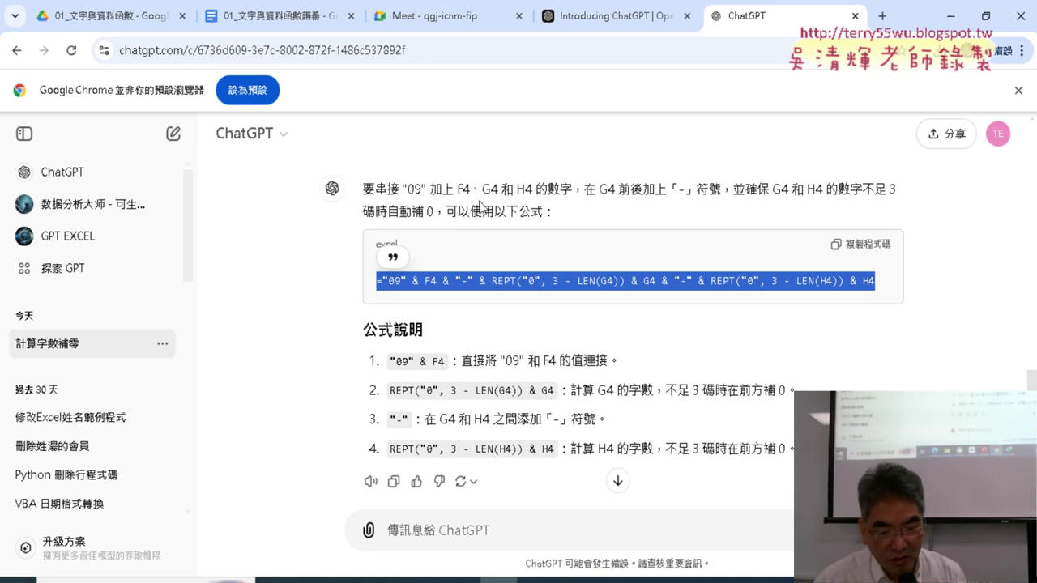
pyautogui.scroll(1, 532, 248)
pyautogui.scroll(1, 532, 242)
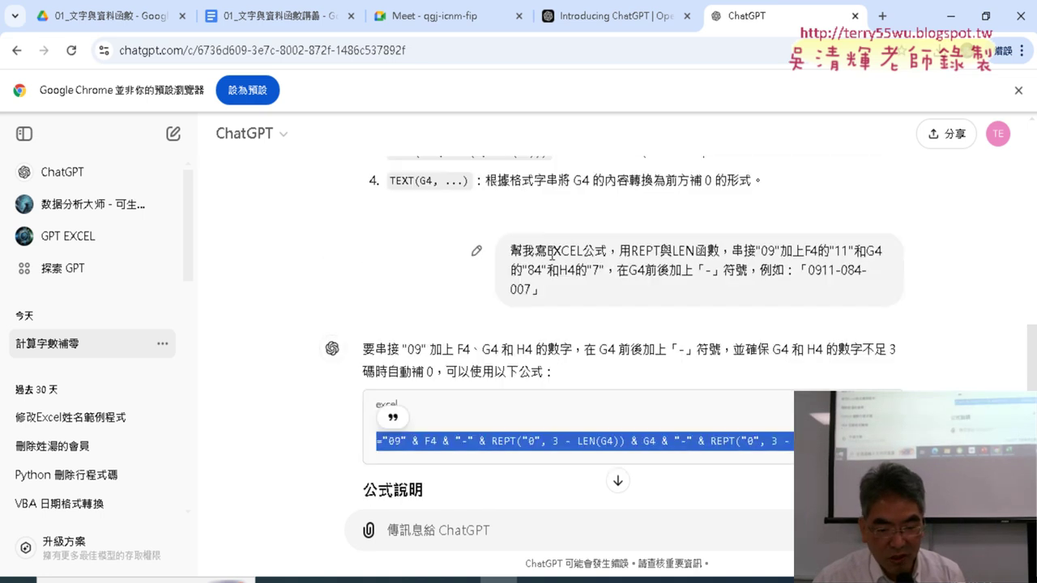
pyautogui.moveTo(547, 251); pyautogui.dragTo(610, 255)
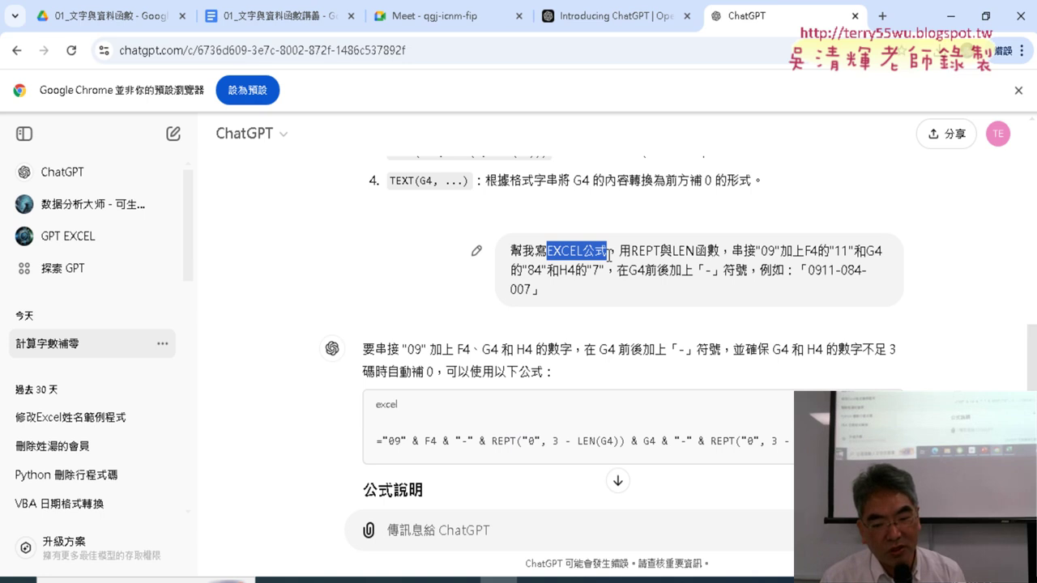
pyautogui.moveTo(619, 251); pyautogui.dragTo(718, 260)
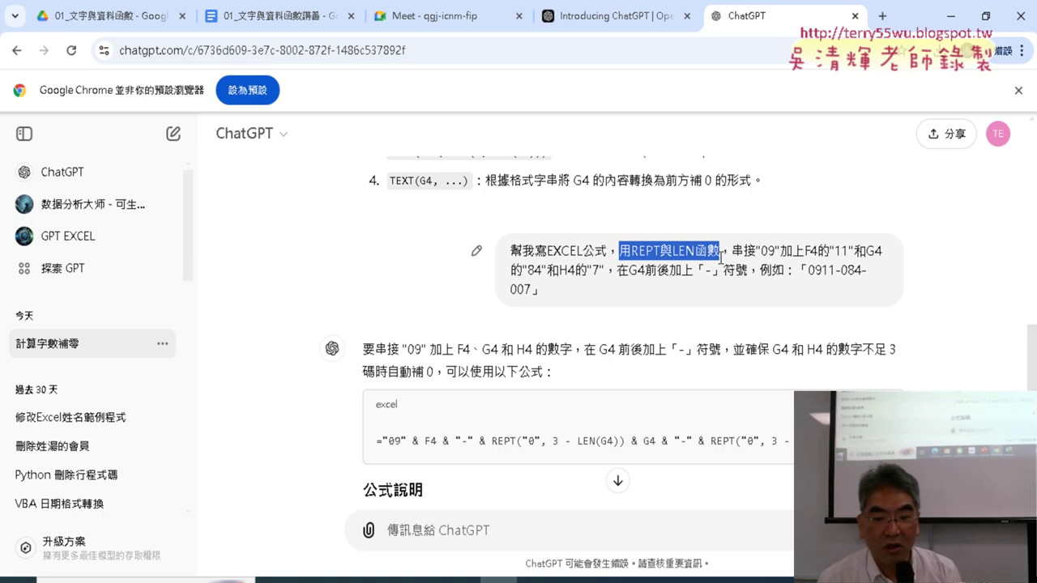
pyautogui.click(764, 262)
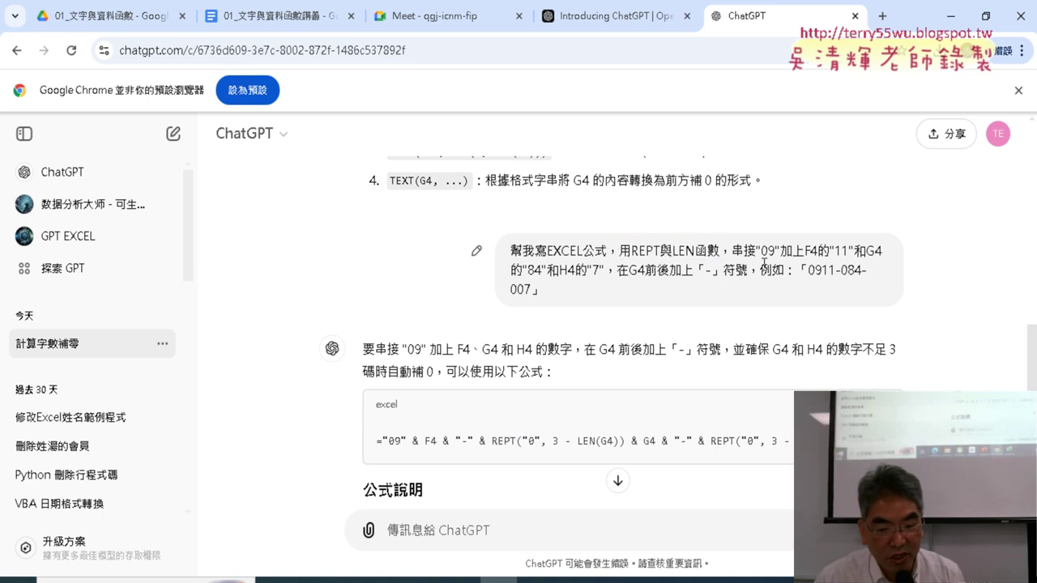
pyautogui.moveTo(763, 262); pyautogui.dragTo(798, 268)
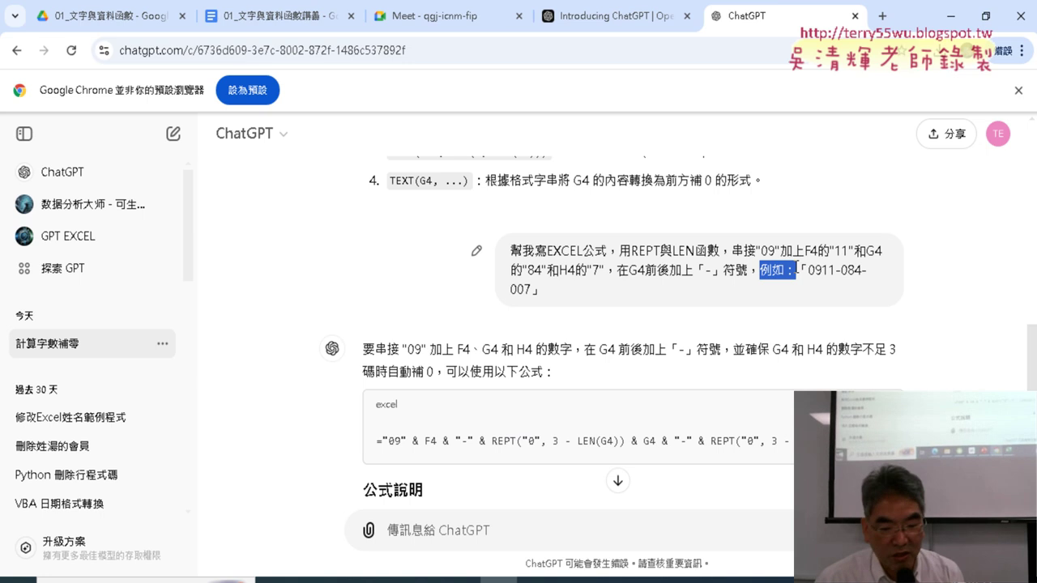
# Scroll to ChatGPT's formula, then select E4 in Excel to compare its REPT/LEN formula.
pyautogui.scroll(-3, 702, 307)
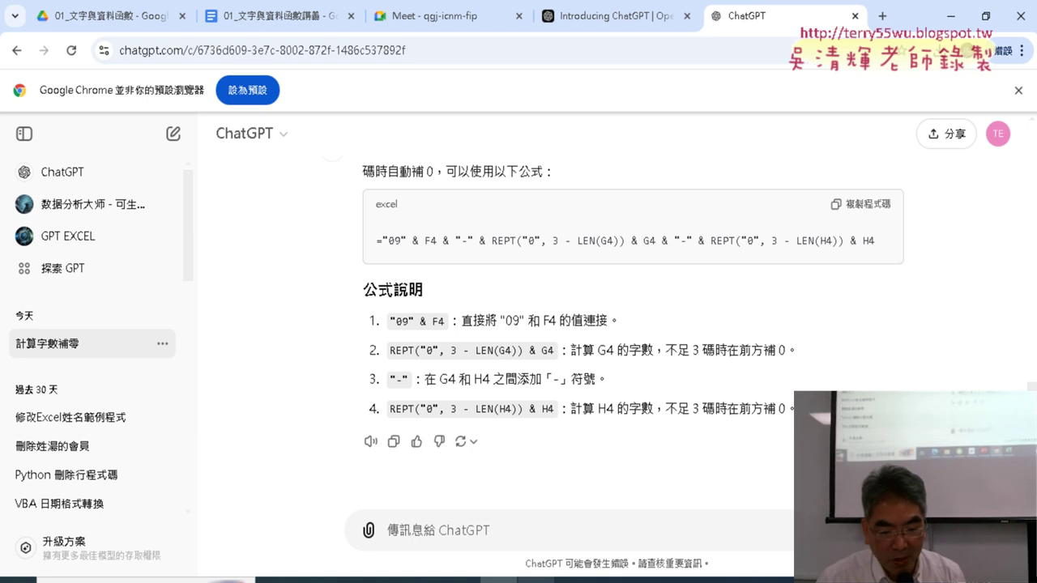
pyautogui.click(536, 580)
pyautogui.click(334, 279)
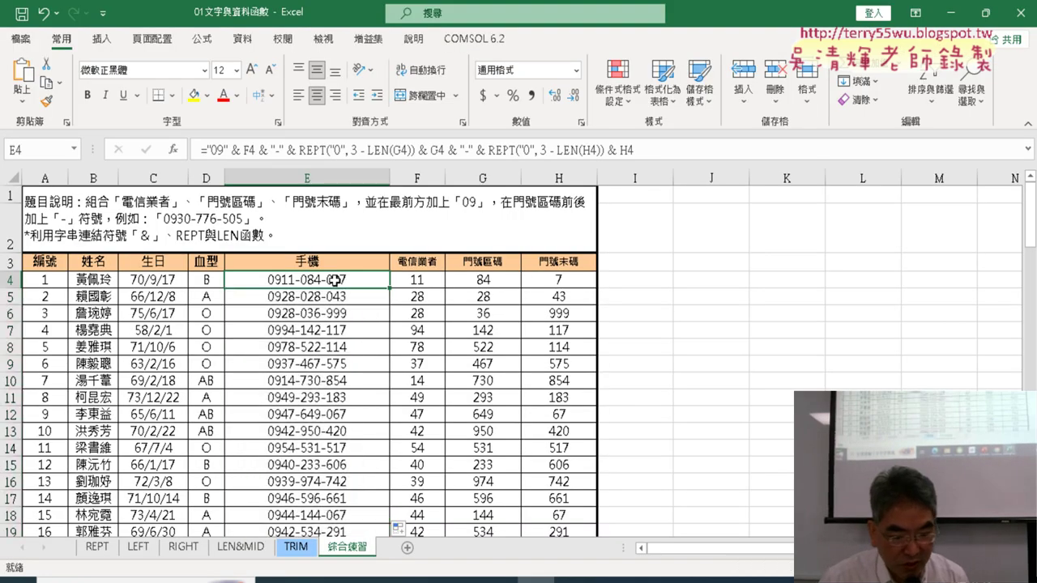